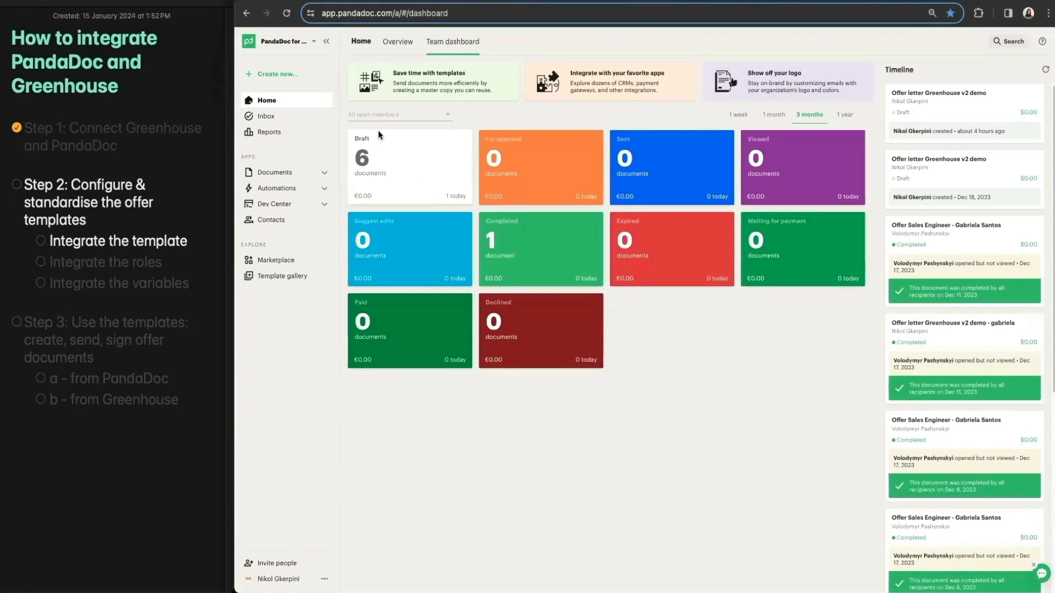
- Open the "Configure - Offer letter Greenhouse v2 demo" template from the 1. Recruiting templates folder and show its available apps
left_click(322, 174)
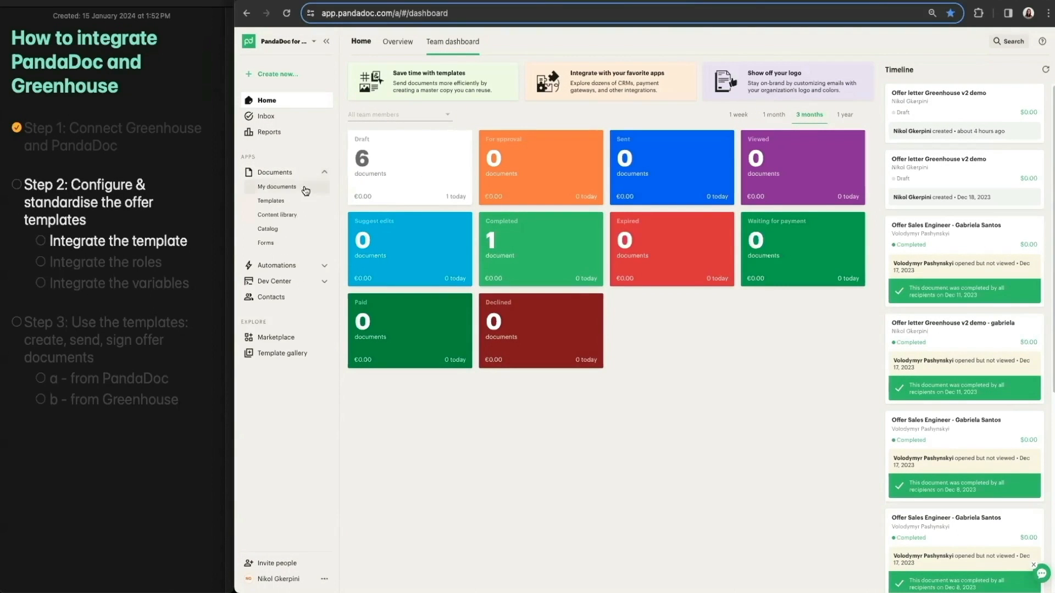
left_click(274, 203)
left_click(413, 280)
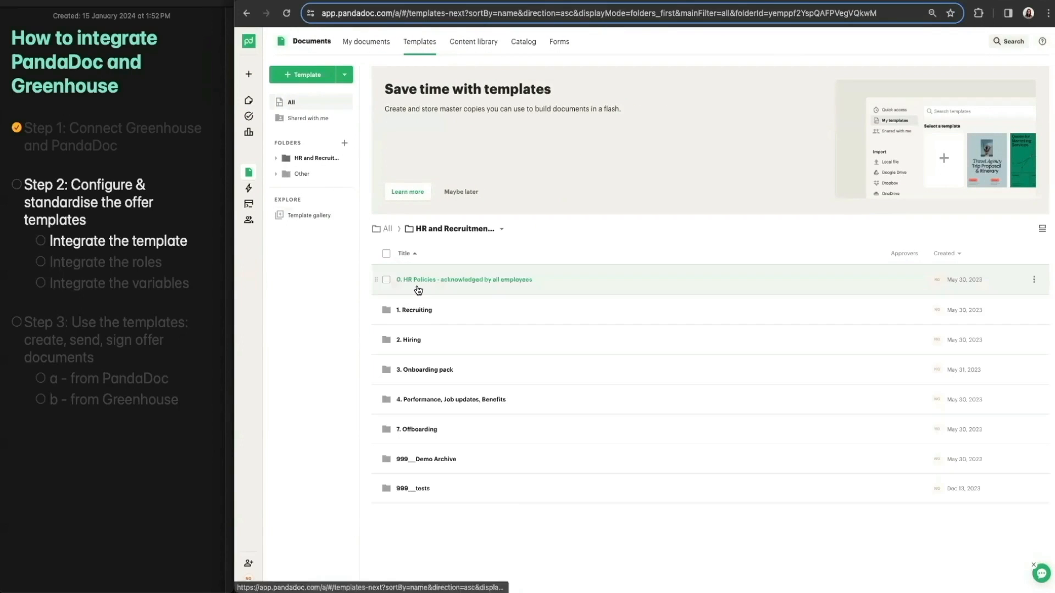
left_click(417, 311)
left_click(418, 308)
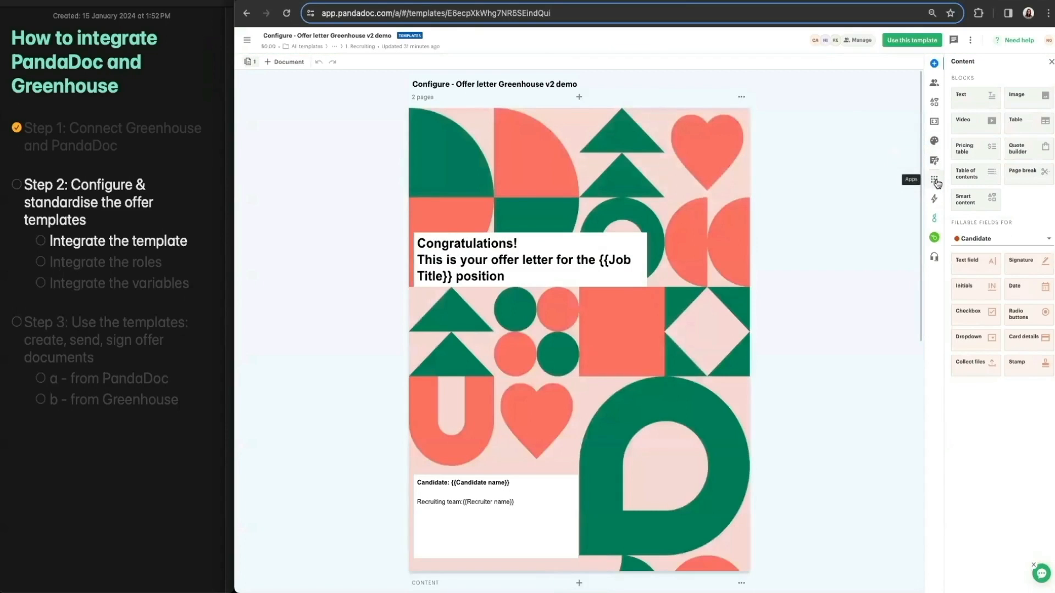
left_click(938, 180)
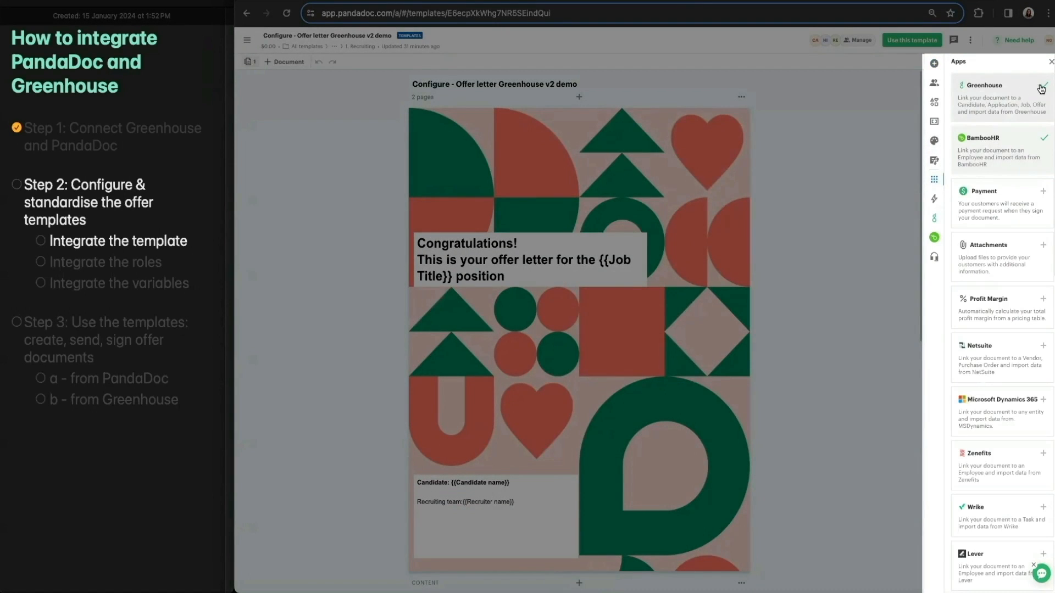
- Manage the template's Greenhouse roles and pre-assign the Greenhouse Candidate contact to the Candidate role
left_click(933, 220)
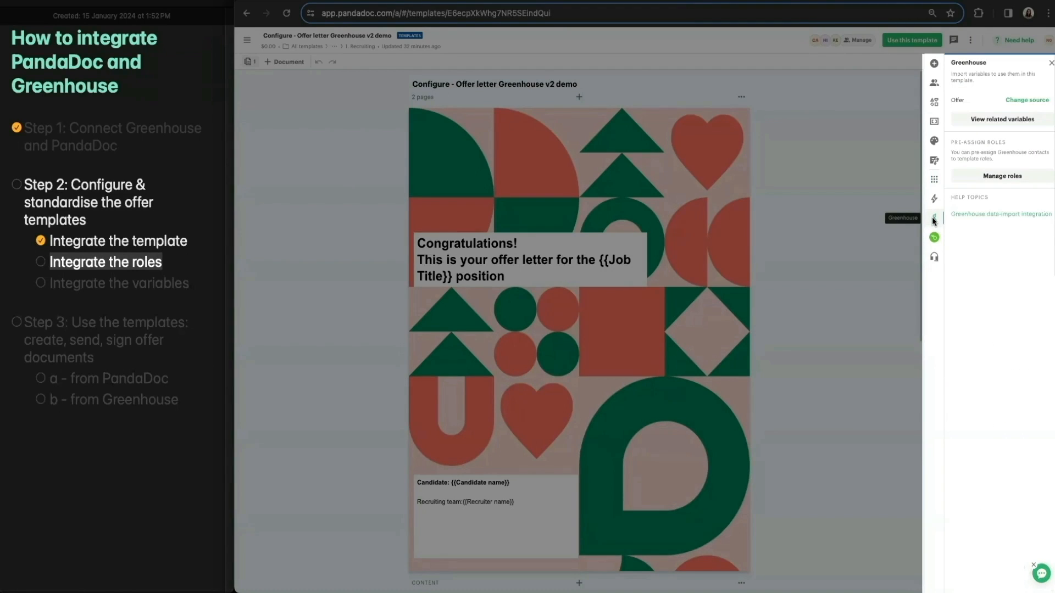
left_click(998, 177)
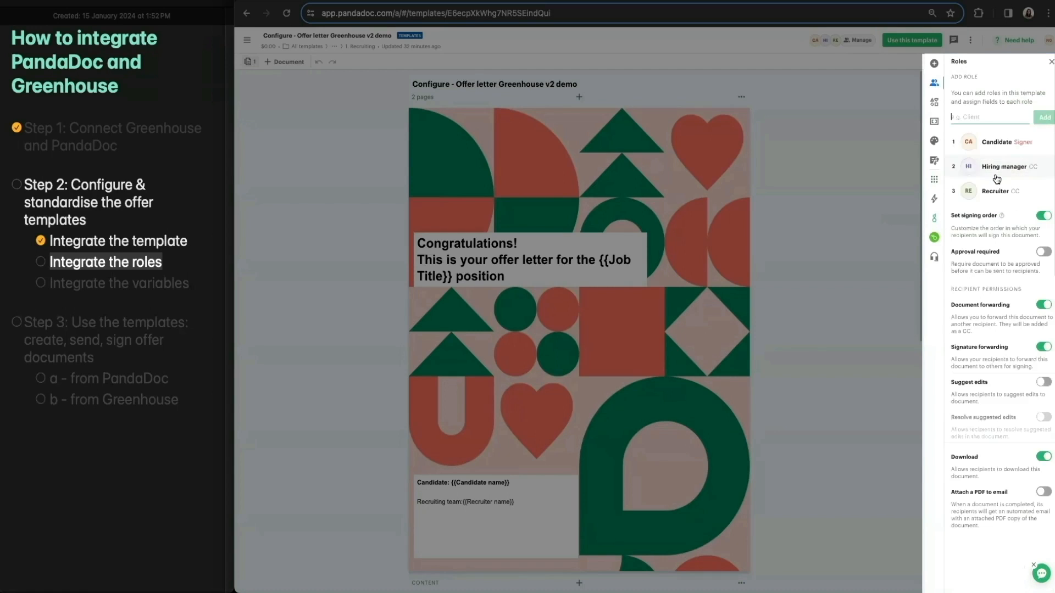
left_click(998, 142)
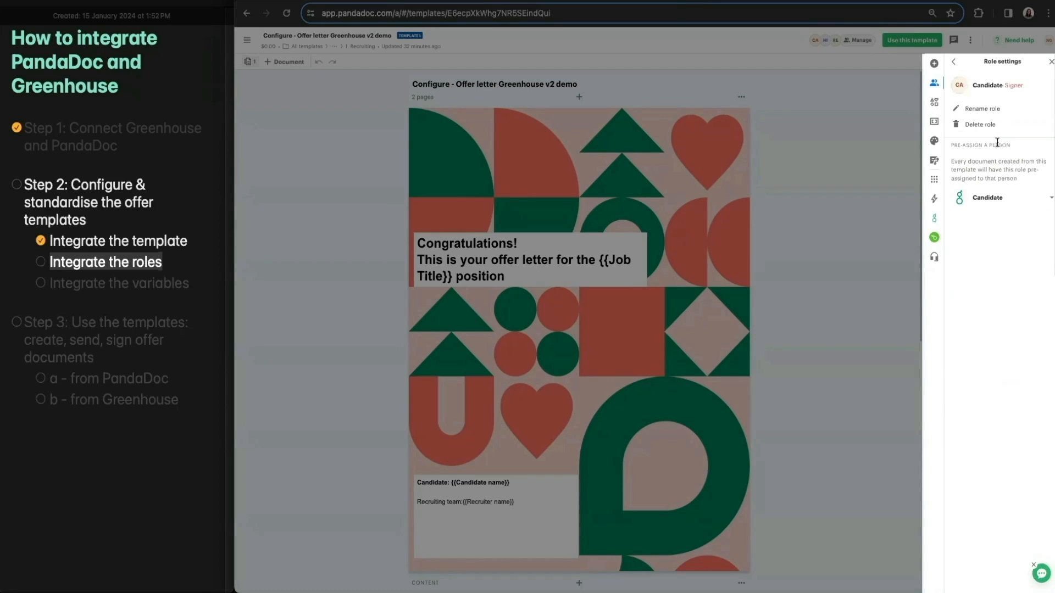
left_click(1000, 199)
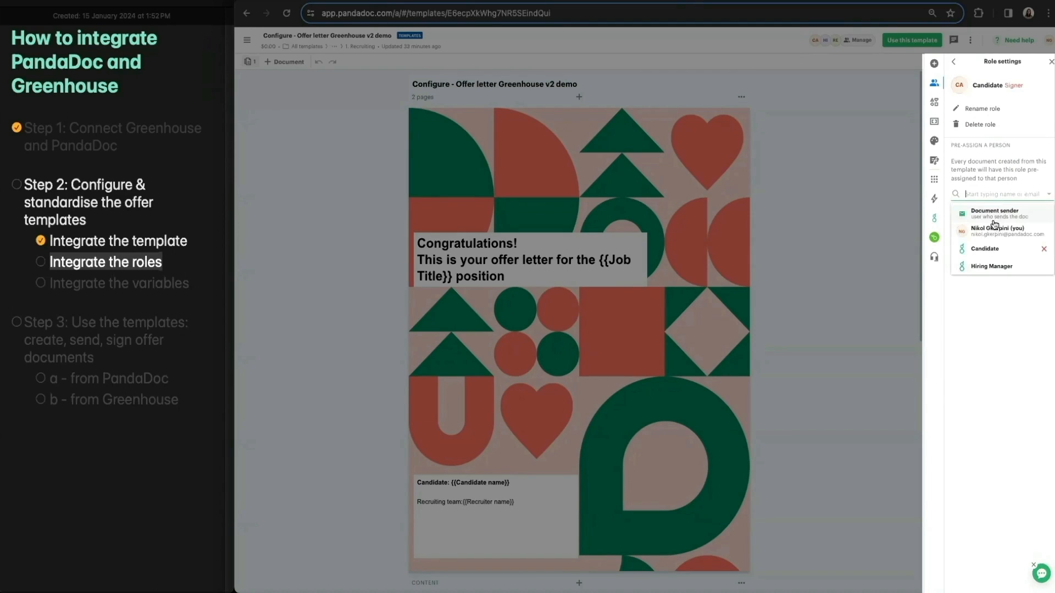
left_click(984, 250)
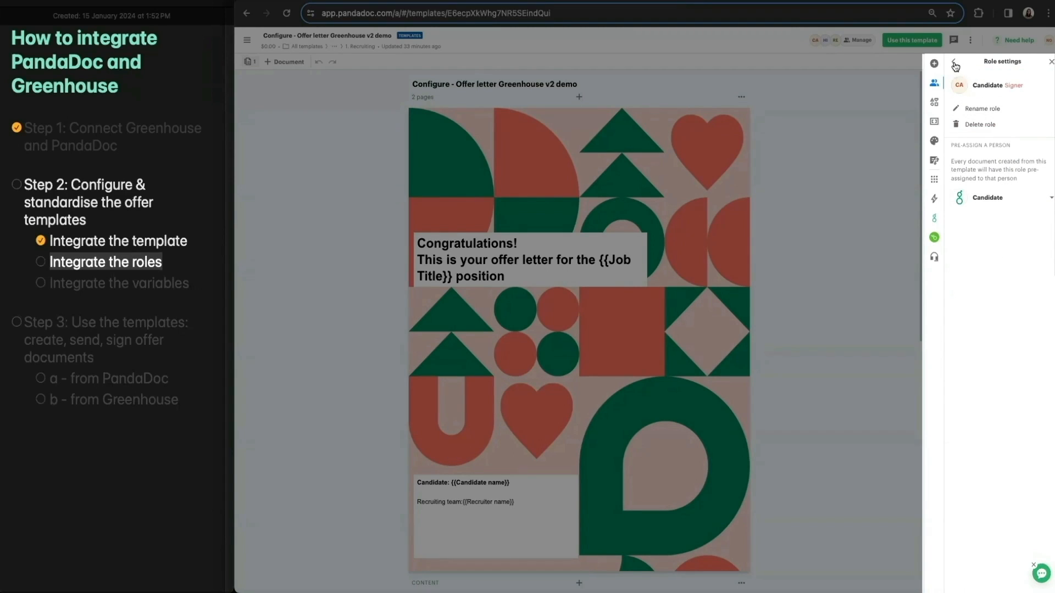
left_click(954, 63)
- Pre-assign the Greenhouse Hiring Manager contact to the template's Hiring manager role
left_click(994, 164)
left_click(1003, 196)
left_click(998, 268)
left_click(954, 63)
- Pre-assign the Greenhouse Recruiter contact to the template's Recruiter role
left_click(993, 197)
left_click(995, 198)
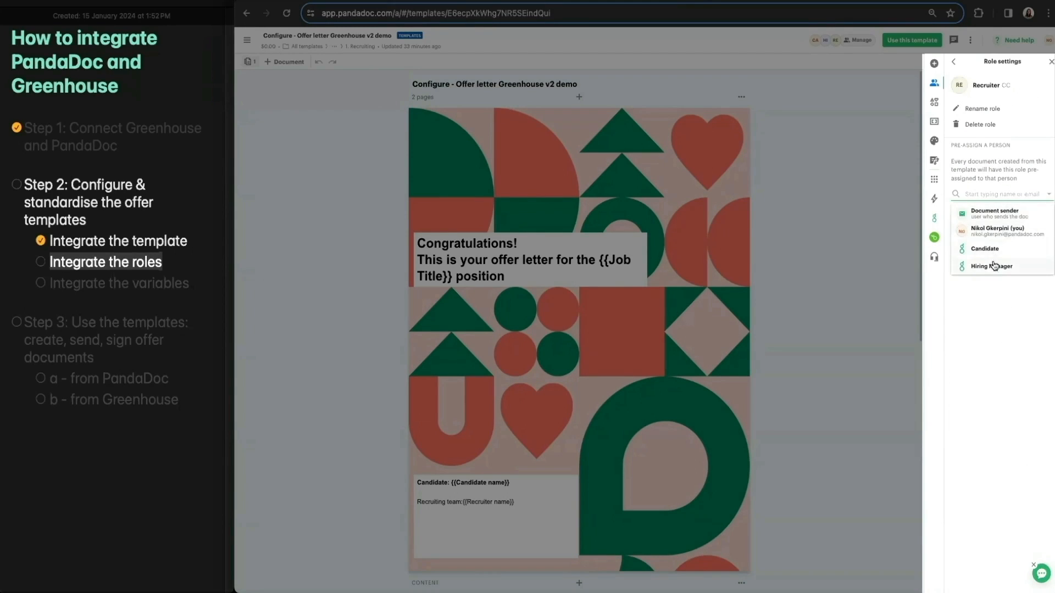
scroll(995, 258, "down", 2)
left_click(989, 249)
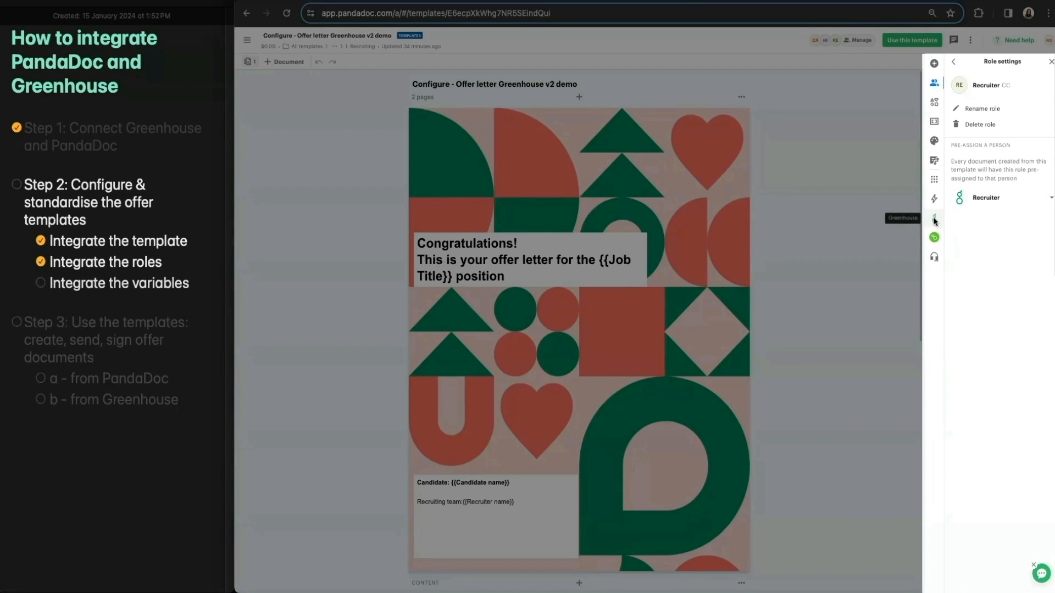
- Show the related Greenhouse variables and replace the {{Job Title}} placeholder in the cover heading with the [Offer.Candidate.Title] variable
left_click(934, 220)
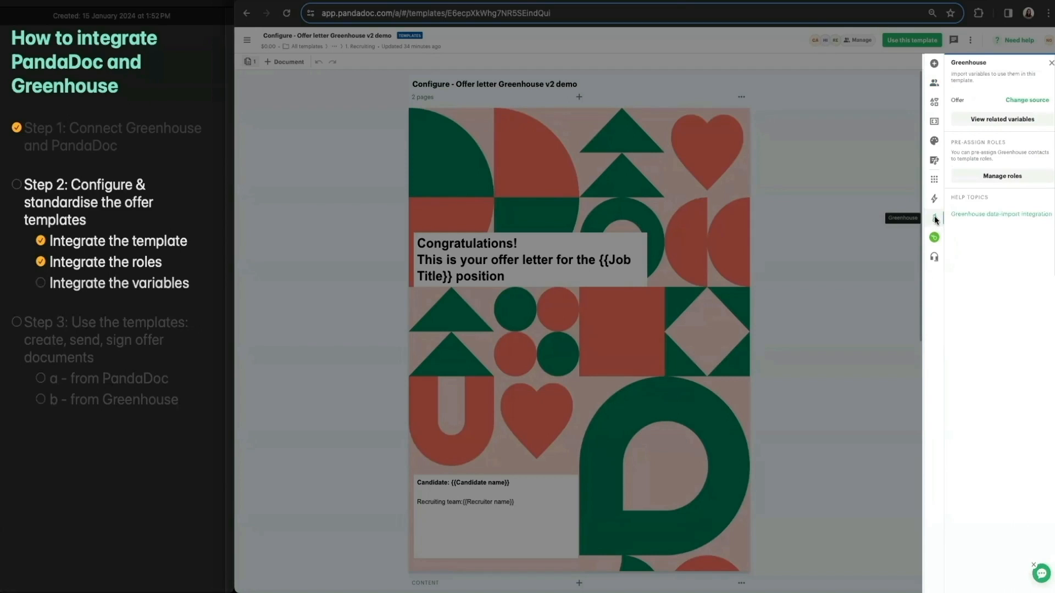
left_click(984, 121)
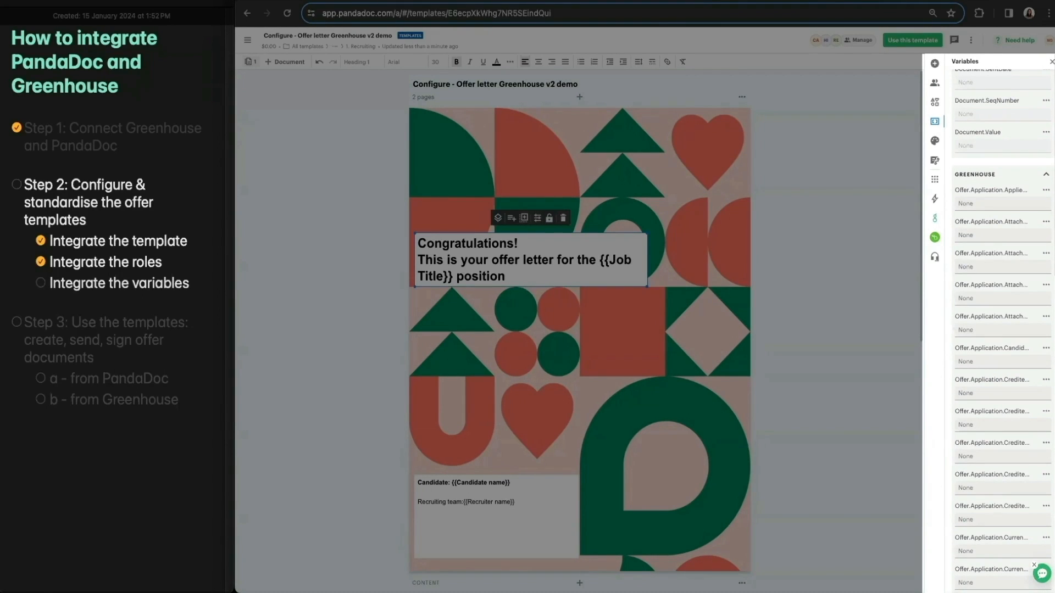
left_click(600, 261)
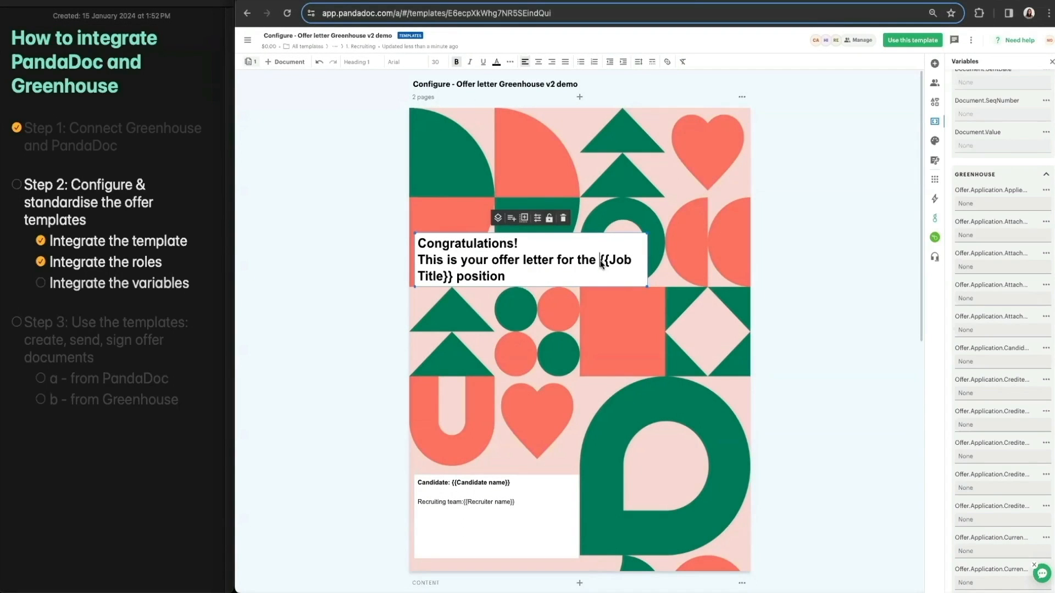
type("[tit")
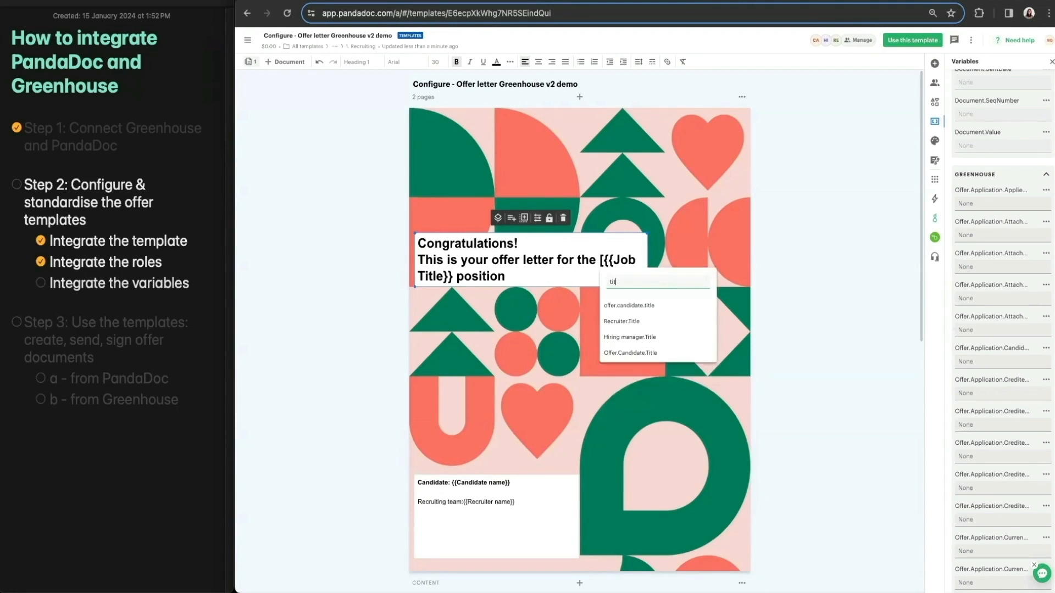
left_click(628, 353)
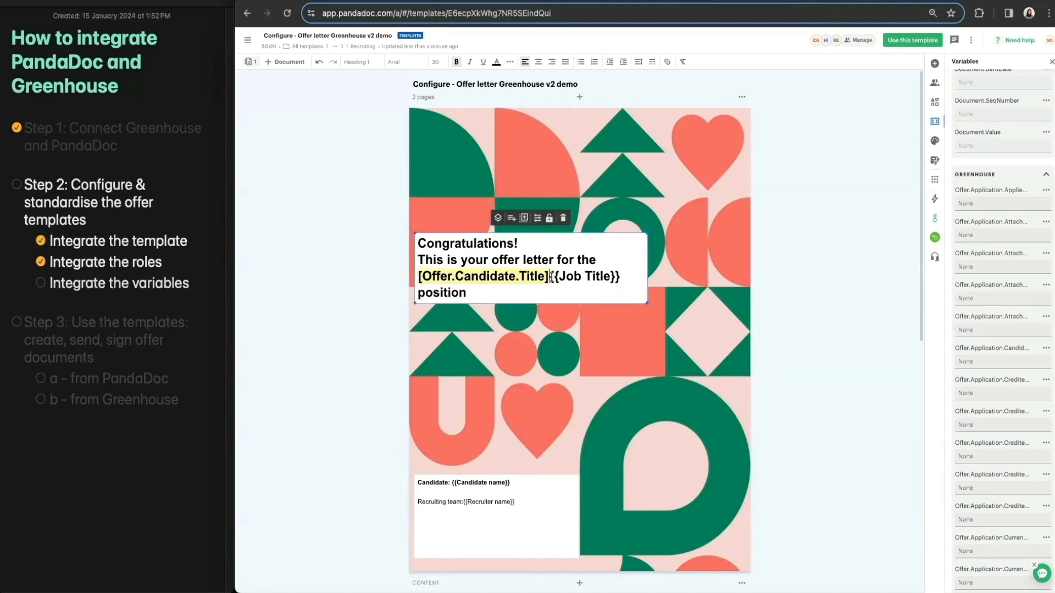
left_click_drag(549, 276, 628, 280)
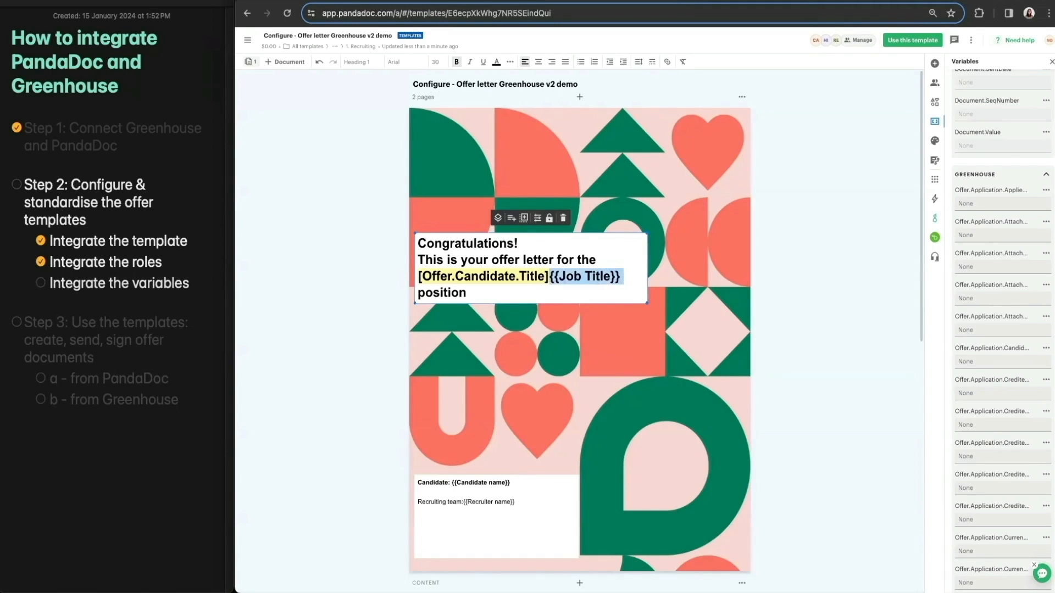
key("BackSpace")
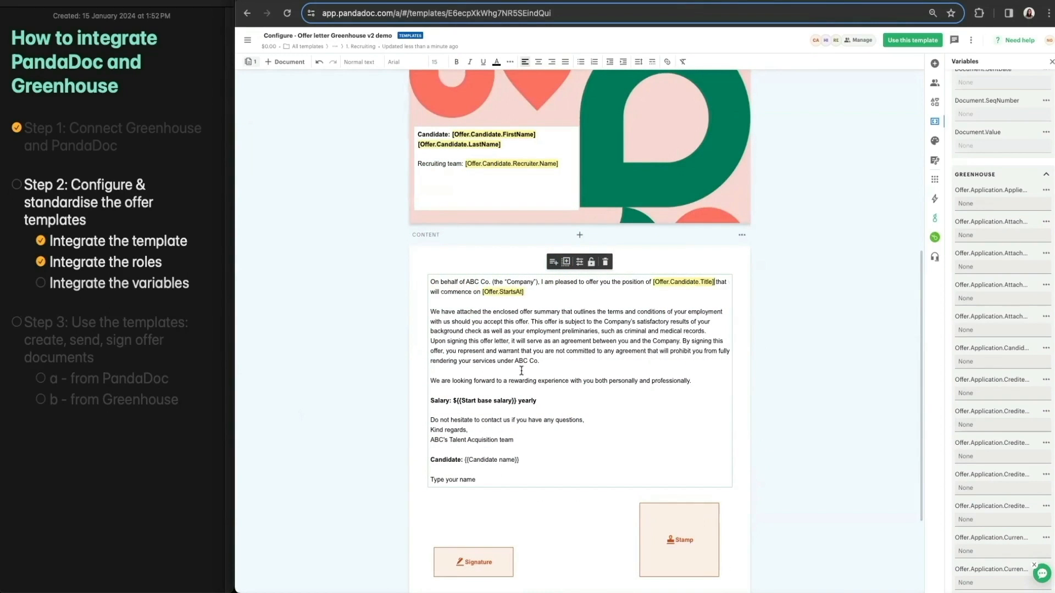
- Select the {{Start base salary}} placeholder in the Salary line of the offer letter
left_click(522, 370)
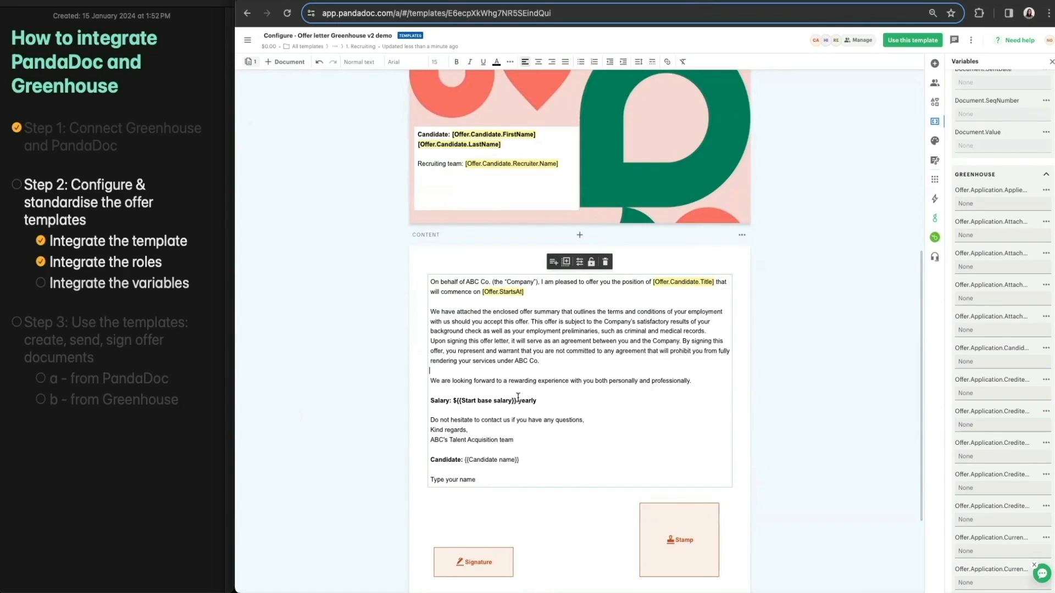
left_click_drag(518, 401, 468, 401)
left_click_drag(468, 401, 457, 401)
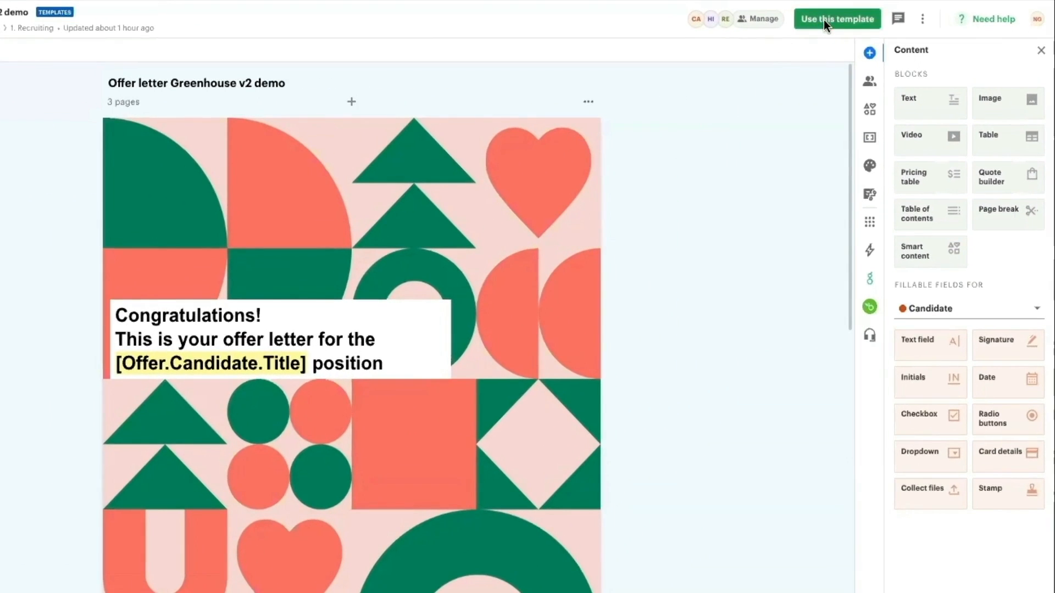
- Start a document from the "Offer letter Greenhouse v2 demo" template and link it to the candidate's Greenhouse offer
left_click(903, 40)
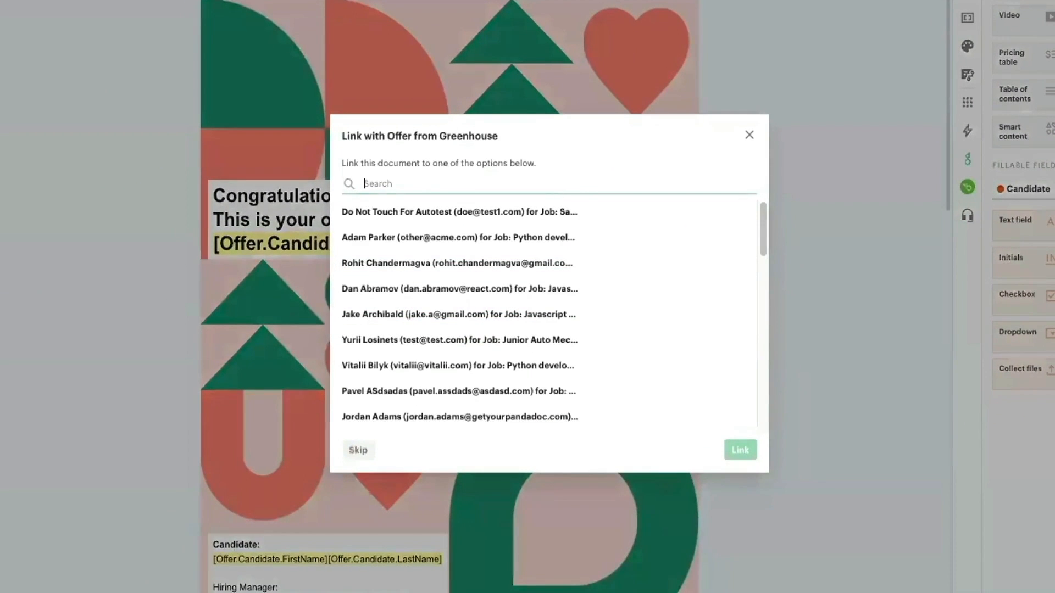
type("gabr")
left_click(430, 212)
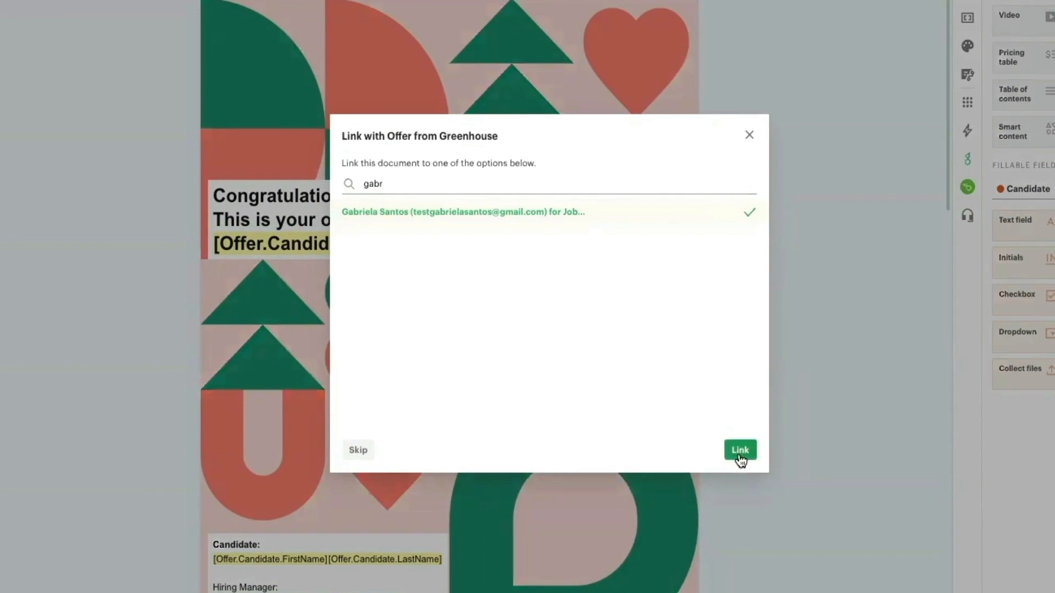
left_click(740, 451)
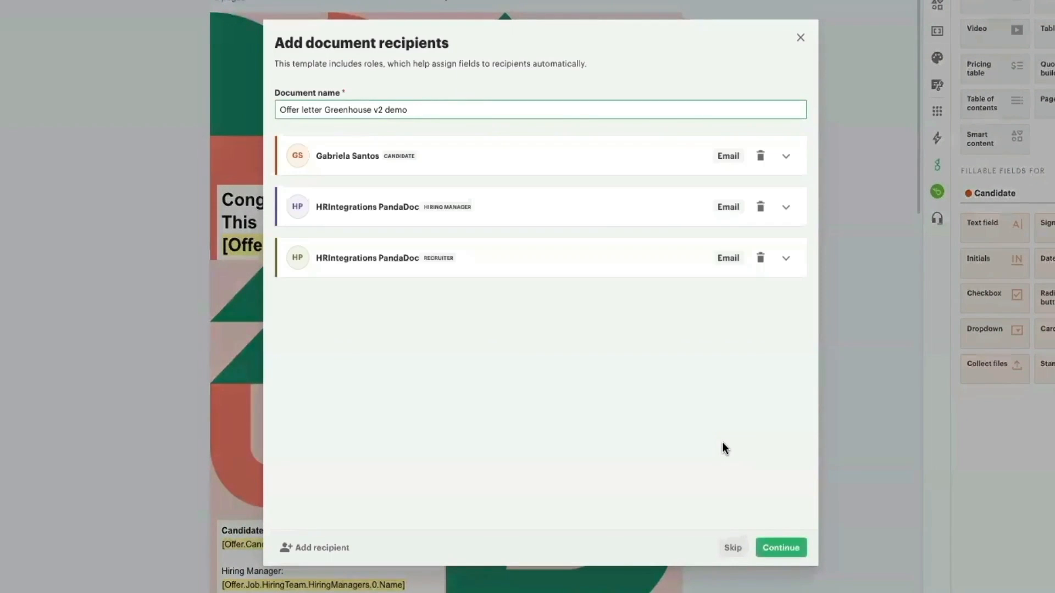
- Check the delivery details of the candidate and recruiter recipients, and create the offer document with the pre-assigned recipients
left_click(373, 158)
left_click(373, 159)
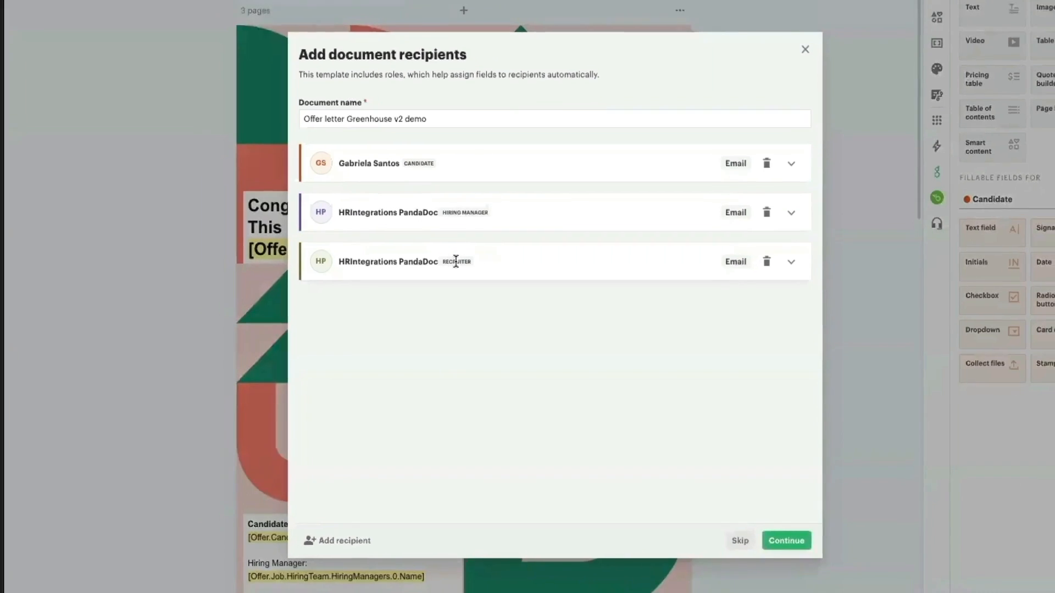
left_click(456, 261)
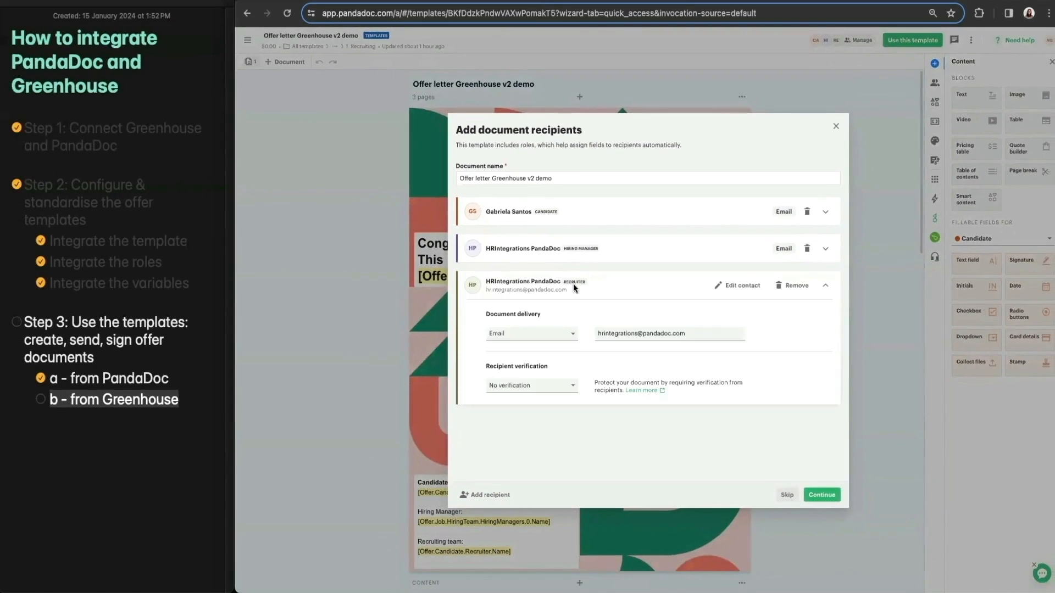
left_click(573, 284)
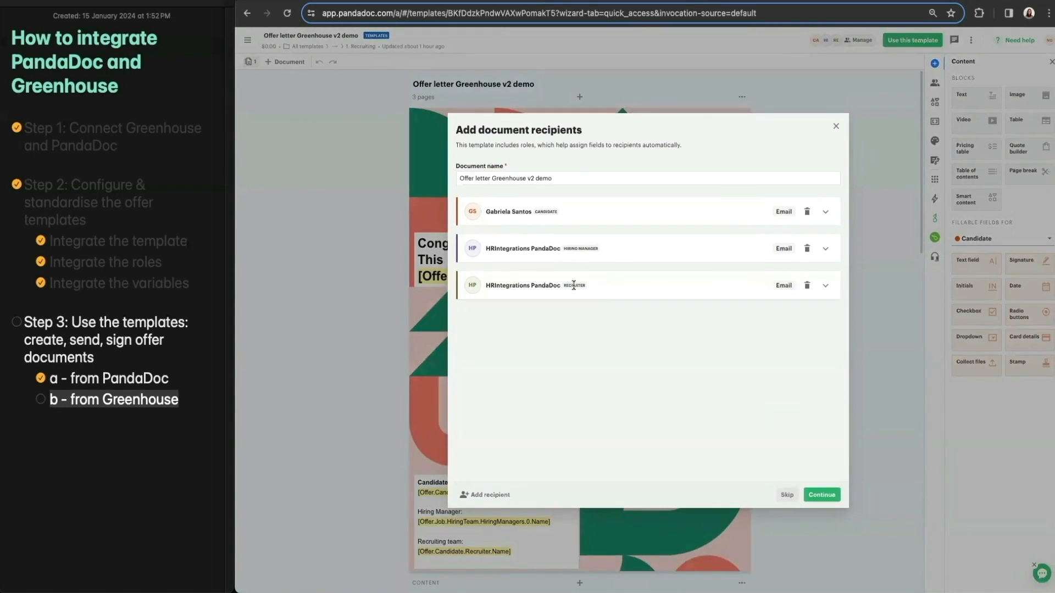
left_click(828, 495)
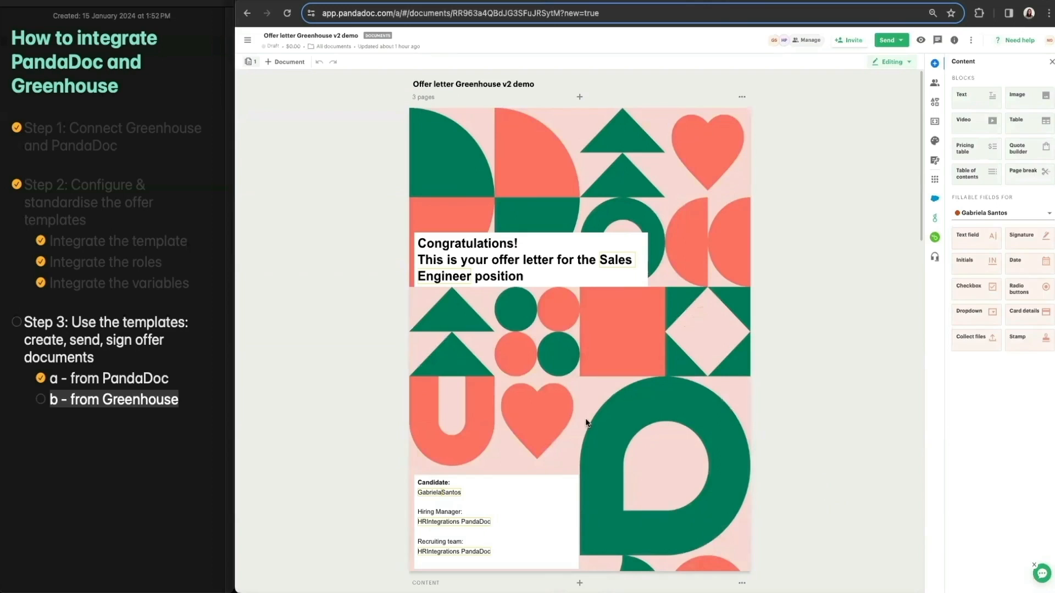
- Send the offer document by email to the reviewed recipients with the message "Hi this is your offer letter"
scroll(586, 422, "down", 10)
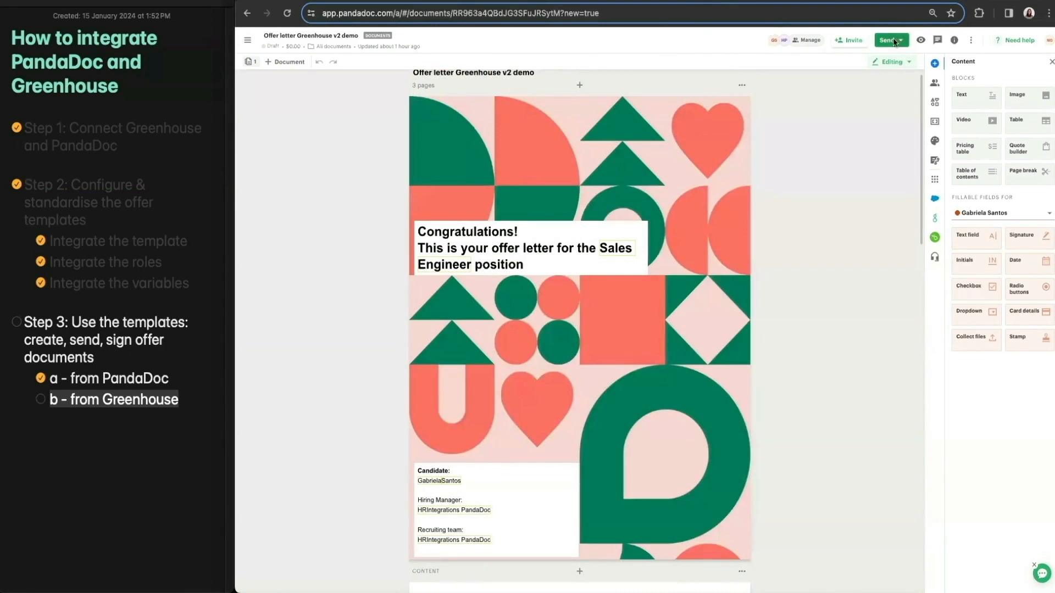
left_click(894, 43)
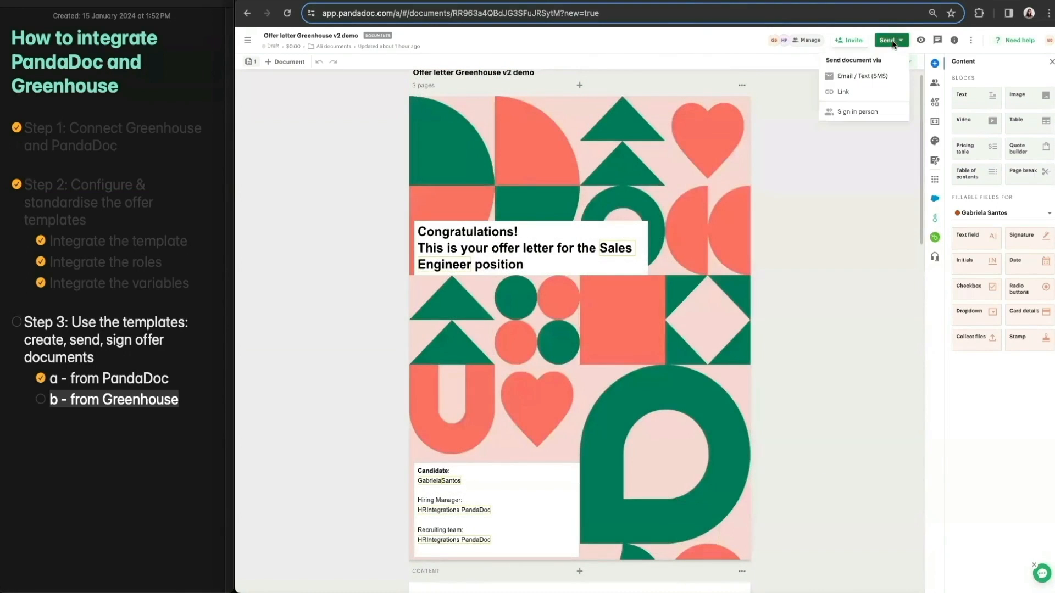
left_click(865, 77)
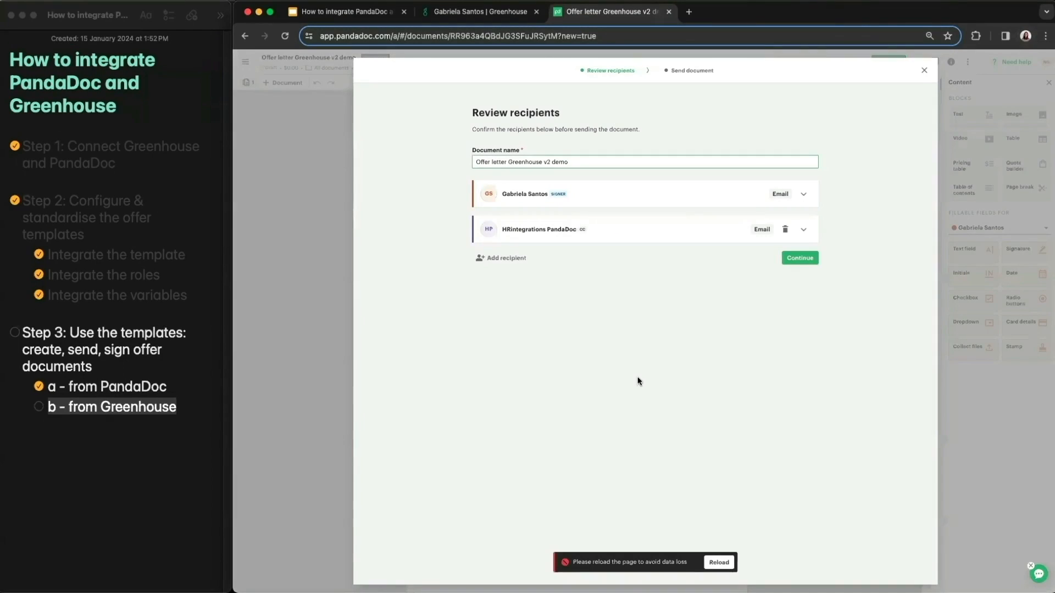
left_click(800, 258)
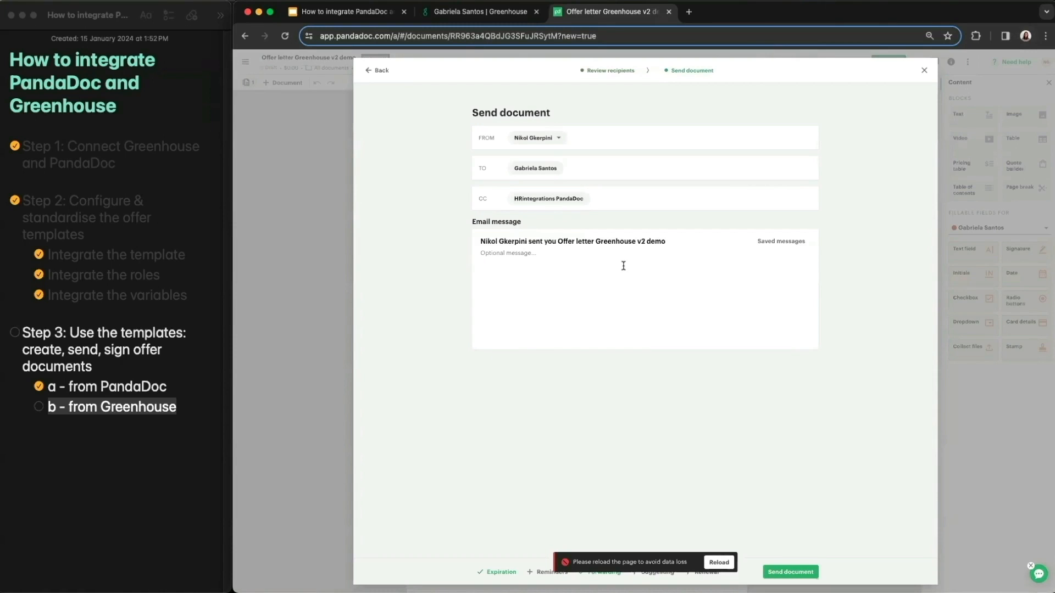
type("Hi this is your offer letter")
left_click(789, 572)
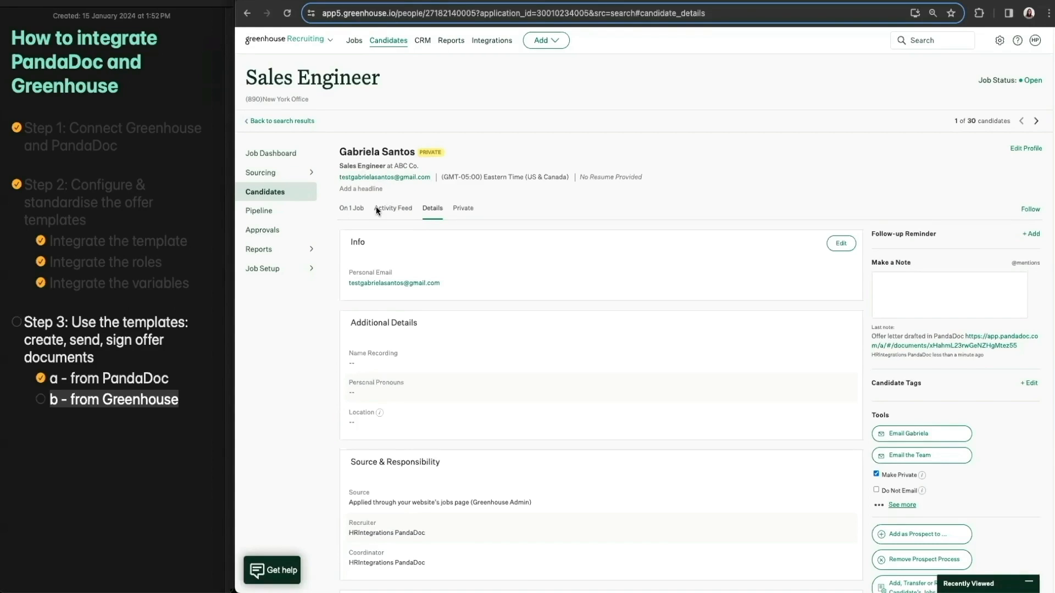
- Start creating an offer for the candidate's Sales Engineer (890) job in Greenhouse and choose its opening
scroll(376, 207, "down", 1)
left_click(347, 166)
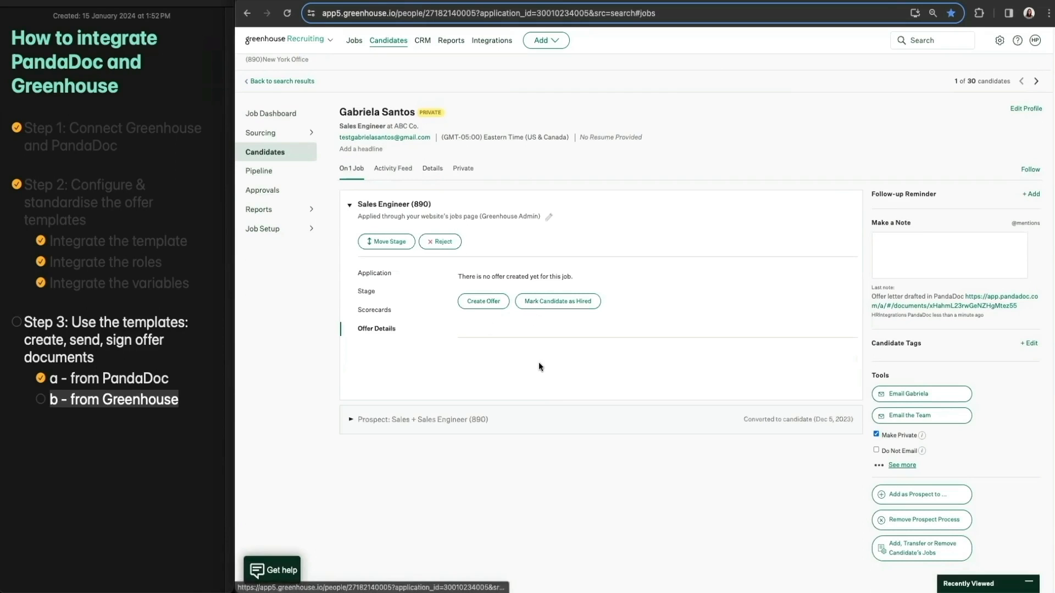
left_click(483, 301)
left_click(557, 236)
left_click(538, 254)
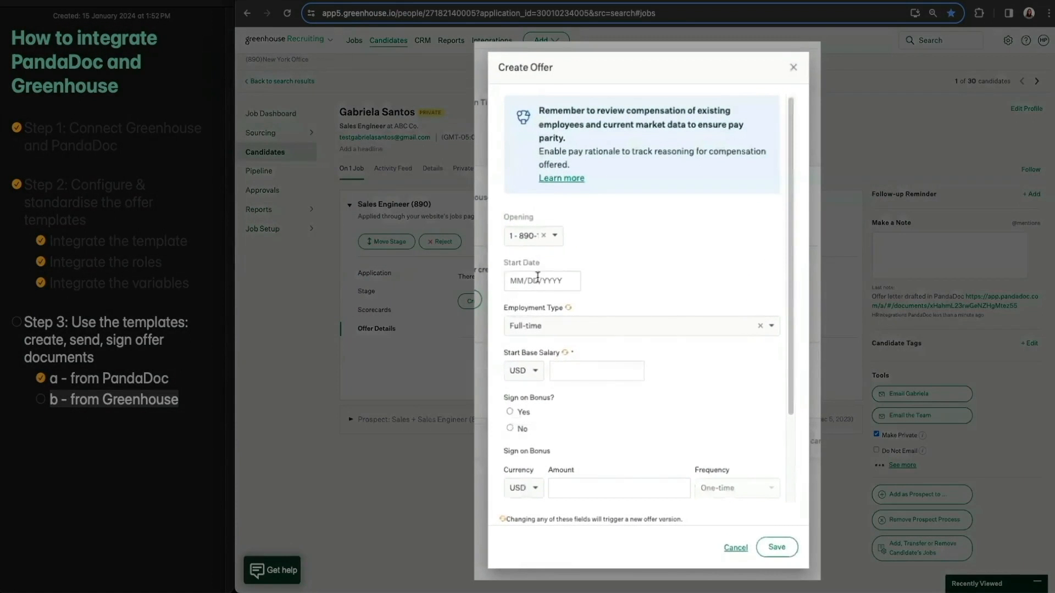
- Set the offer's start date to 01/31/2024, employment type to Full-time and starting base salary to 100000 USD
left_click(537, 280)
left_click(593, 439)
left_click(641, 322)
left_click(588, 346)
scroll(569, 360, "down", 1)
left_click(563, 352)
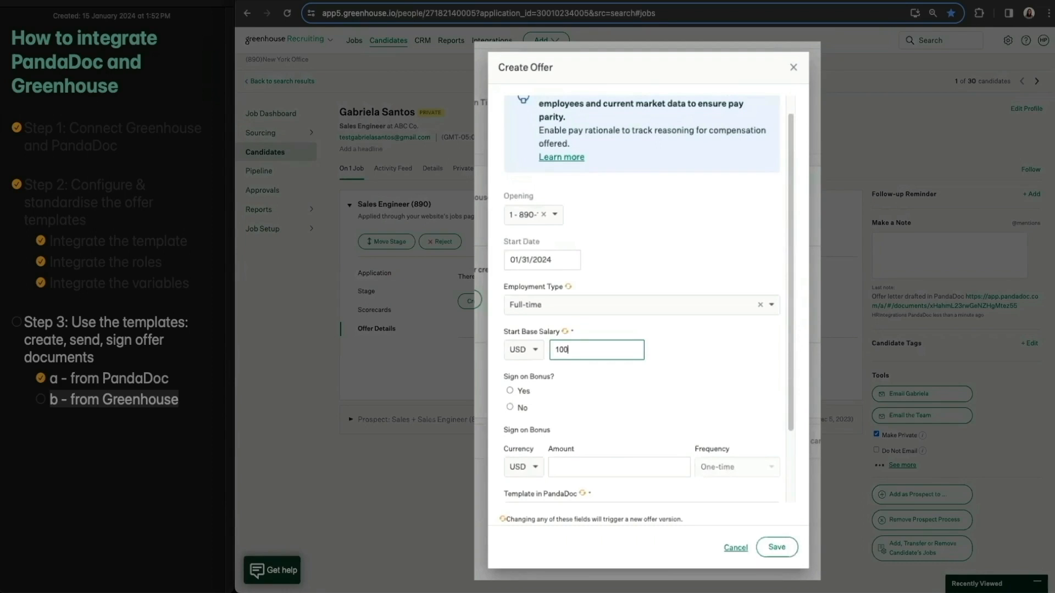
- Enable the sign-on bonus for the offer and set its amount to 1000 USD
left_click(509, 390)
left_click(580, 467)
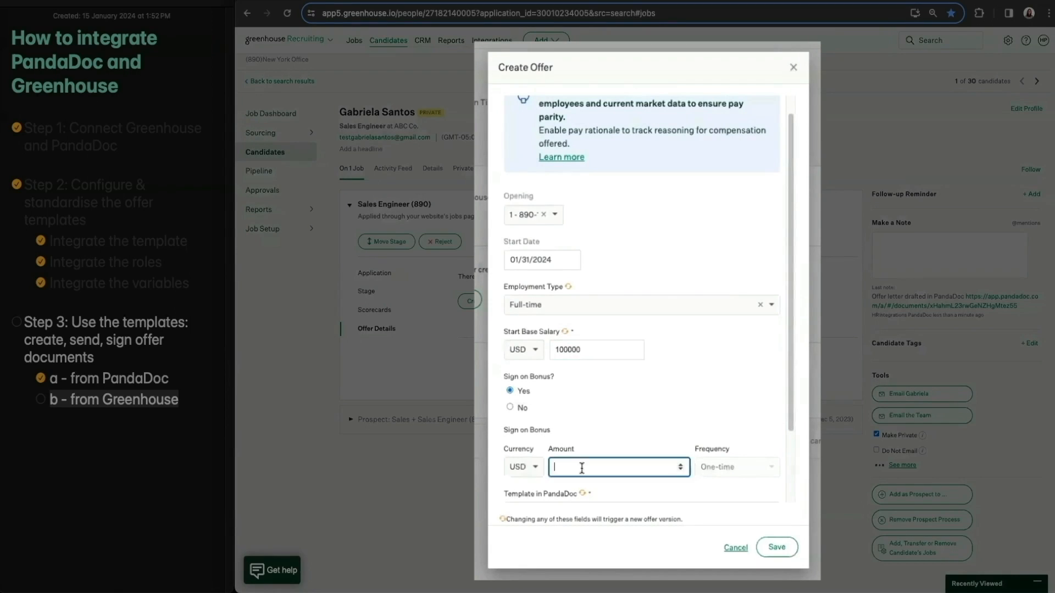
type("1000")
- Choose "Offer letter Greenhouse v2 demo" as the PandaDoc template and save the offer
scroll(617, 360, "down", 3)
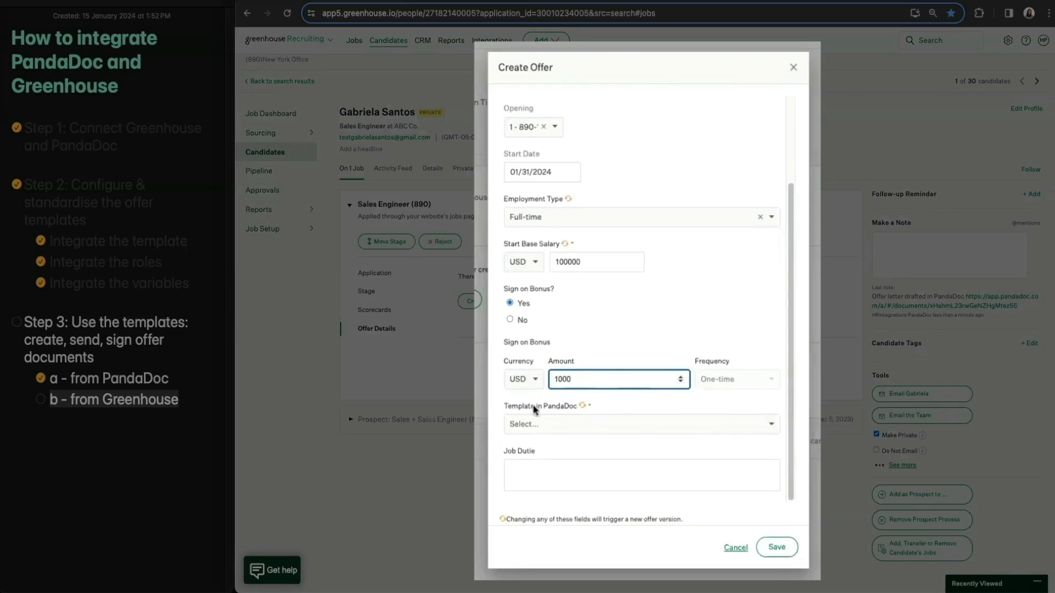
left_click(549, 424)
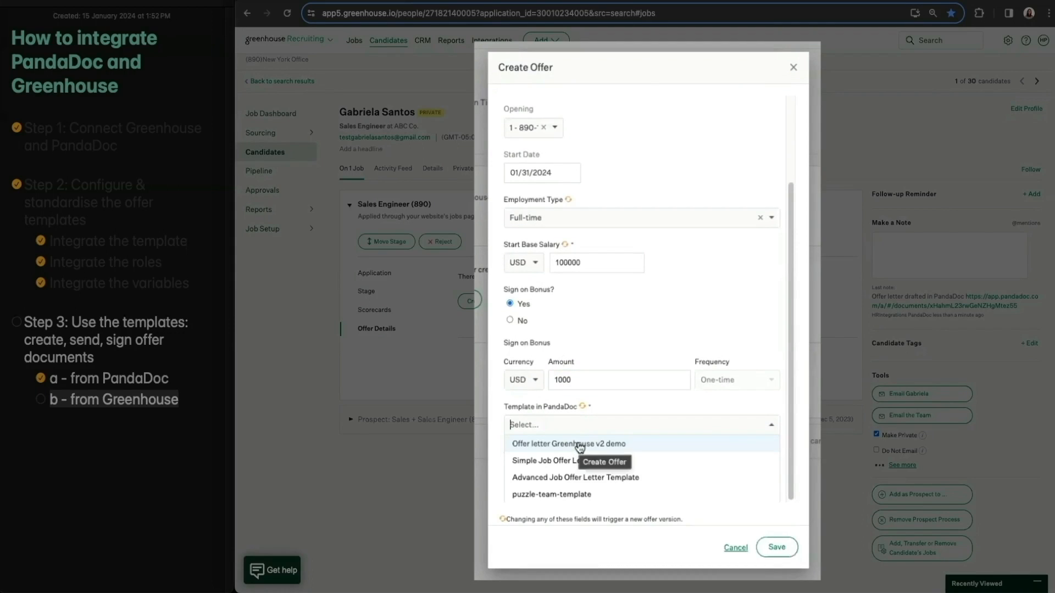
left_click(581, 448)
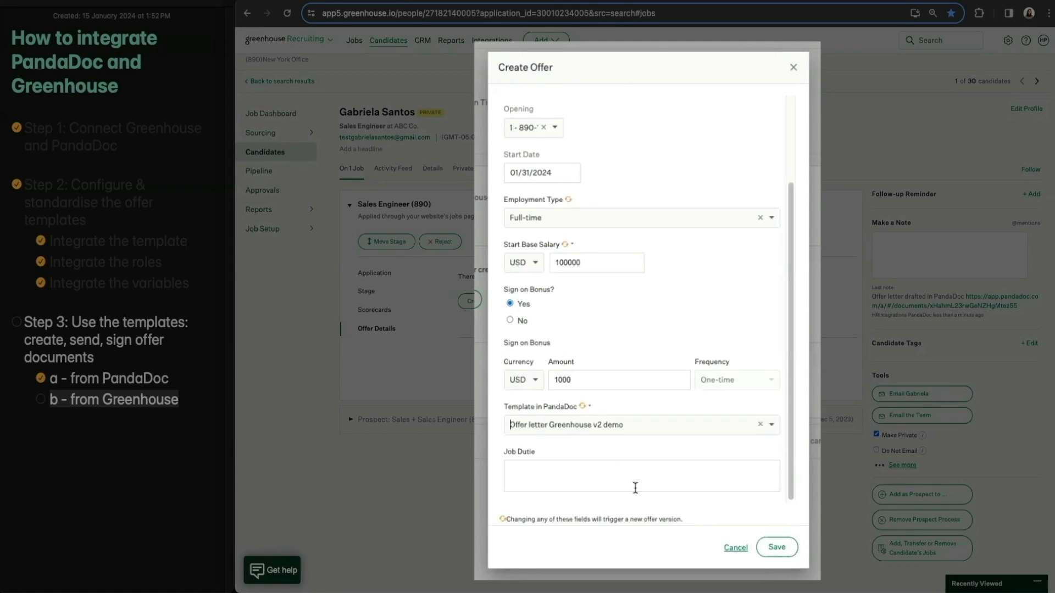
left_click(773, 548)
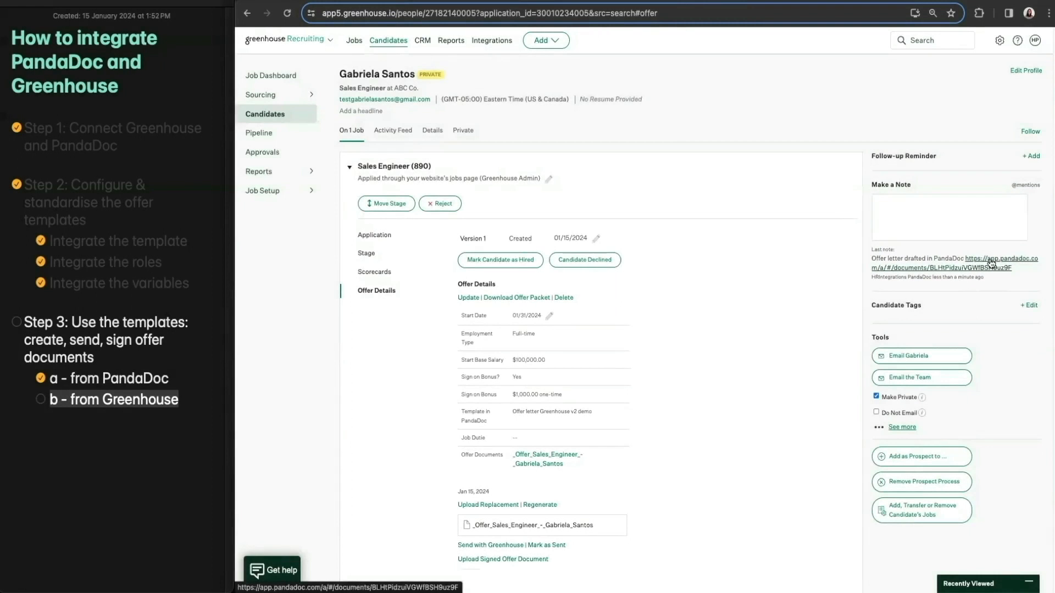
- Open the drafted offer letter in PandaDoc from the candidate's last note and review its filled-in variables
left_click(992, 263)
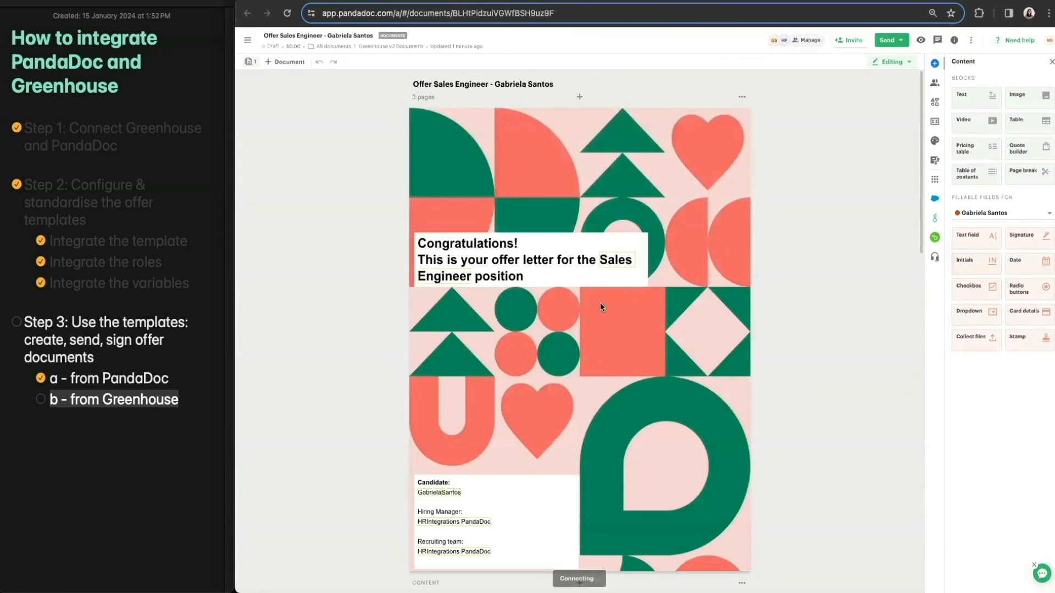
scroll(599, 302, "down", 4)
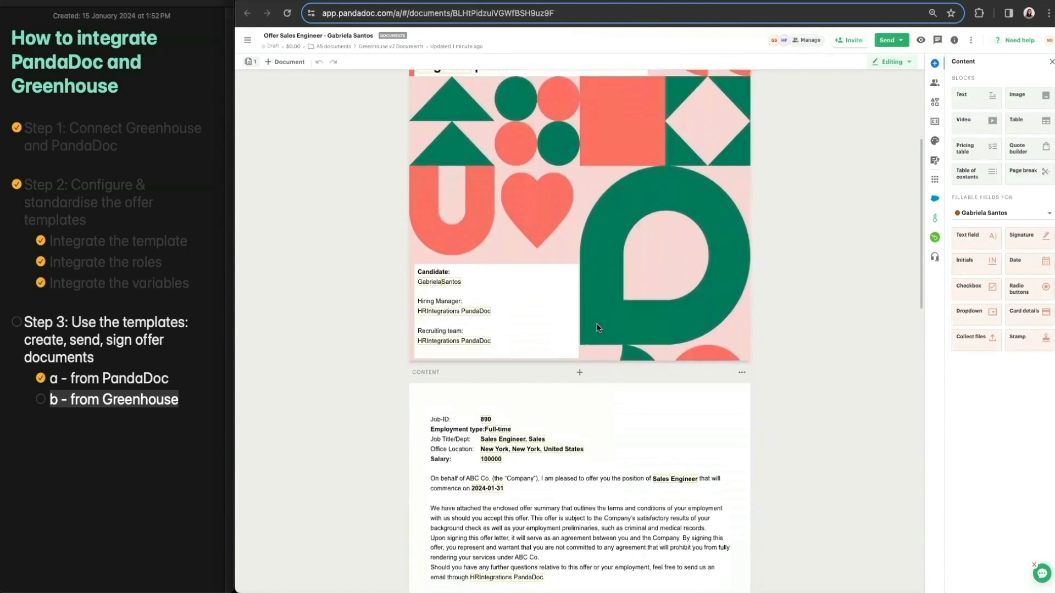
scroll(599, 328, "down", 2)
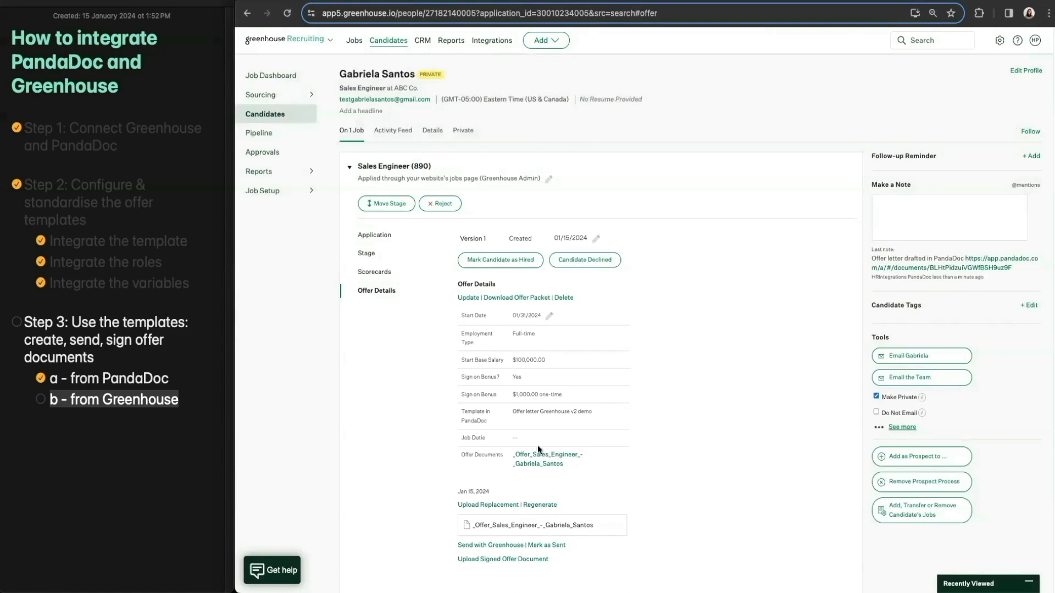
- Mark the offer document as sent in Greenhouse with the date January 15, 2024
scroll(537, 449, "down", 1)
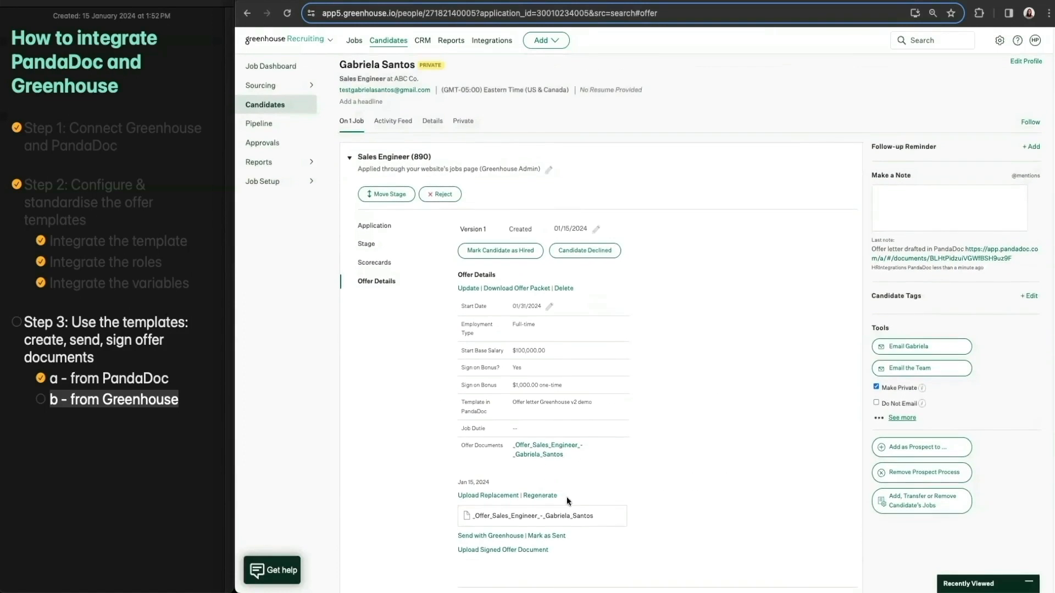
left_click(547, 549)
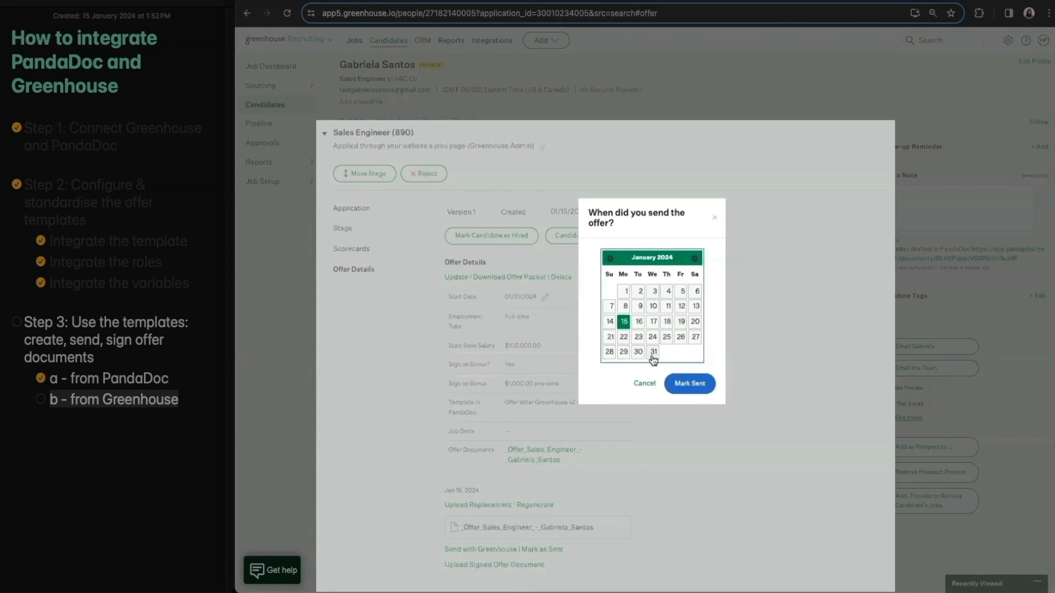
left_click(697, 384)
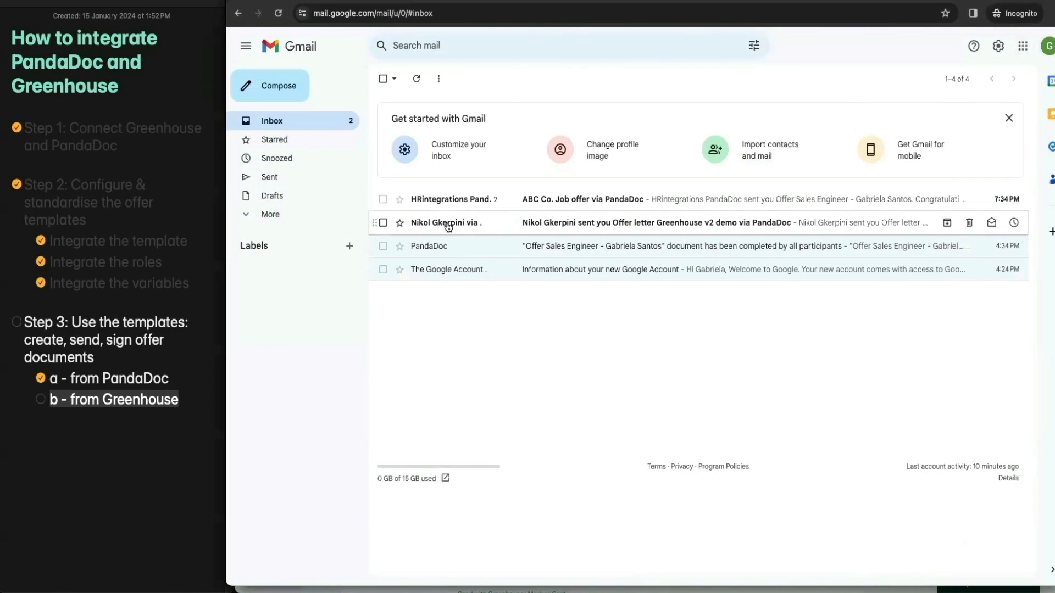
- Open the offer document from the "ABC Co. Job offer via PandaDoc" email in Gmail and fill in the candidate's name
left_click(454, 205)
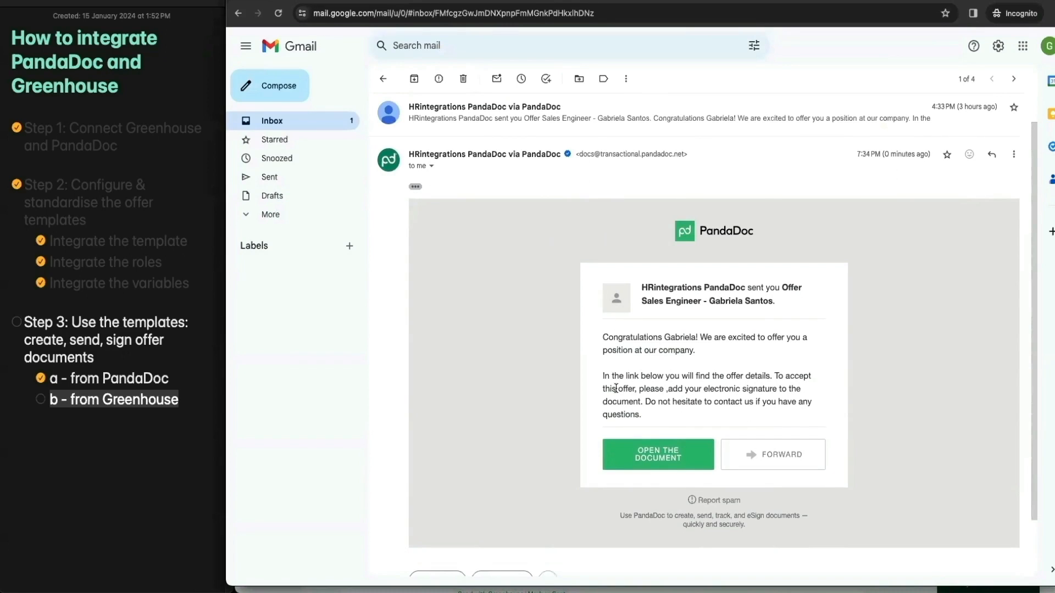
left_click(643, 458)
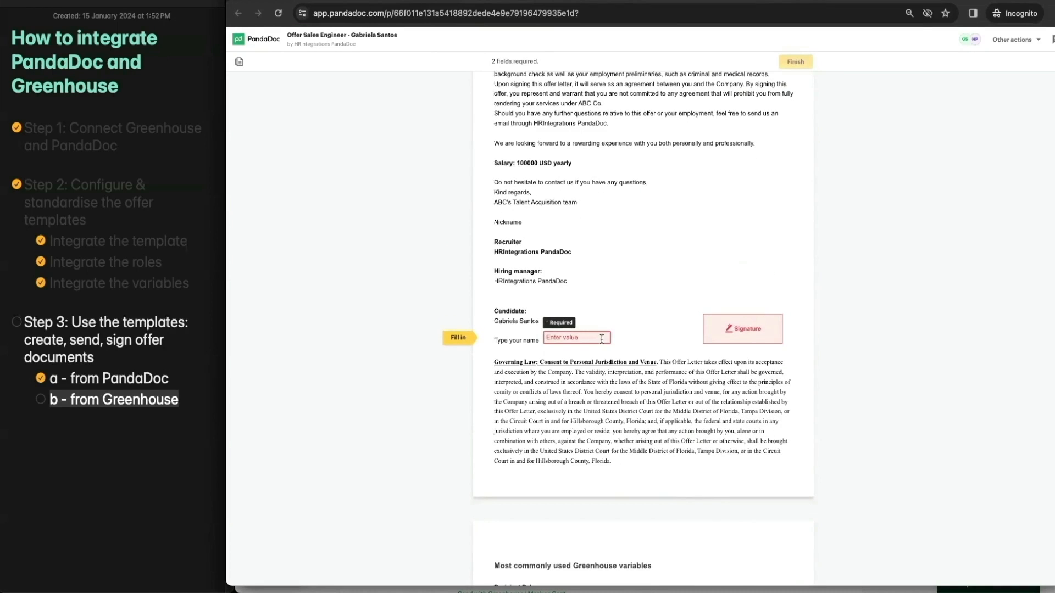
type("Gabriela")
- Sign the offer letter with the candidate's typed signature and finish the document
left_click(742, 329)
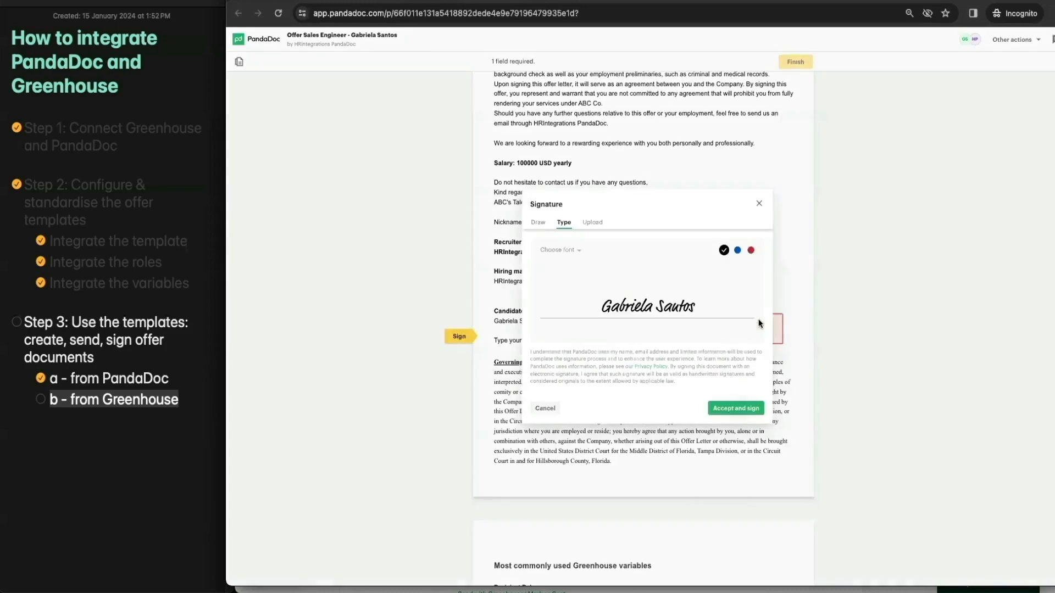
left_click(733, 409)
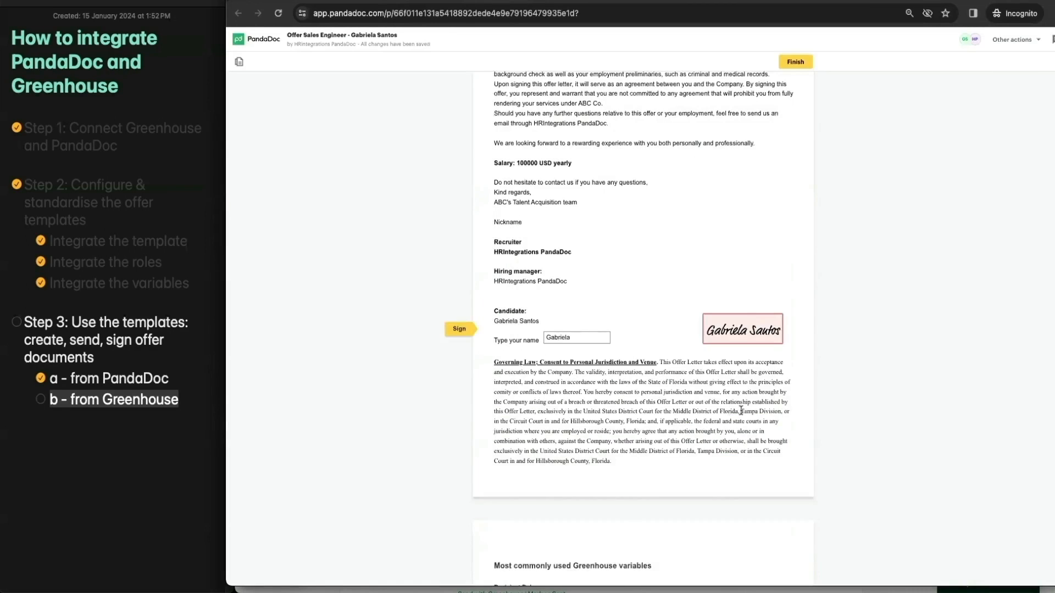
scroll(741, 411, "down", 4)
left_click(795, 61)
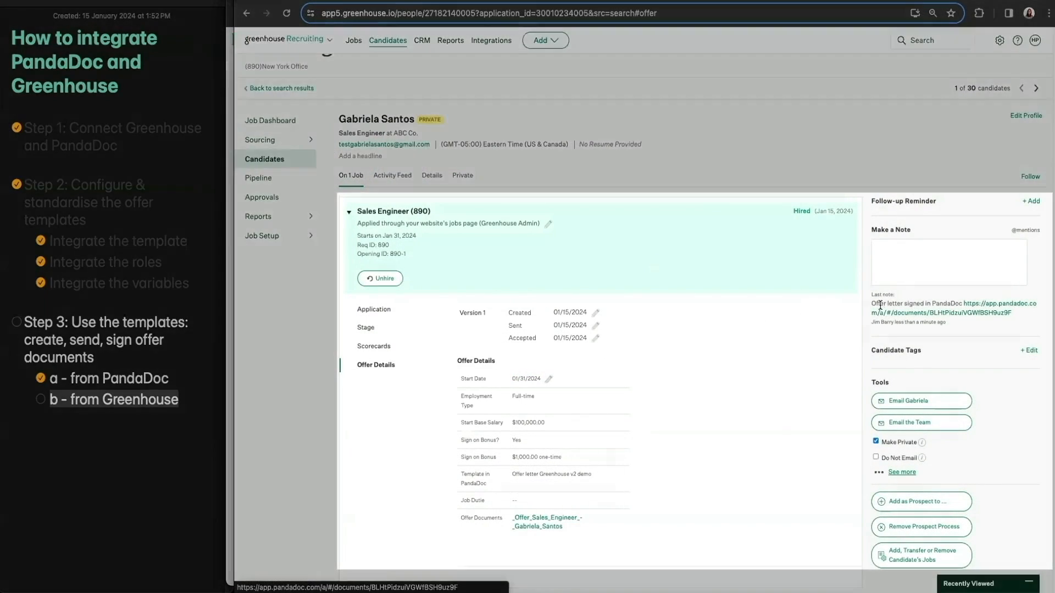
- Check the last note on the candidate's Greenhouse profile and the attachments listed in the candidate's details
left_click_drag(880, 305, 927, 304)
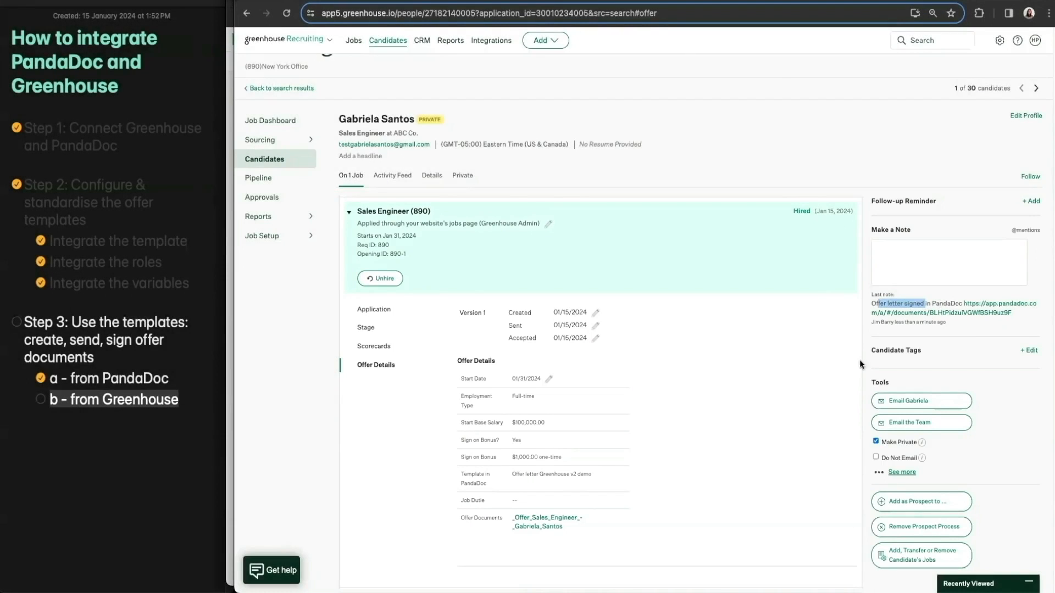
left_click(434, 179)
scroll(467, 320, "down", 7)
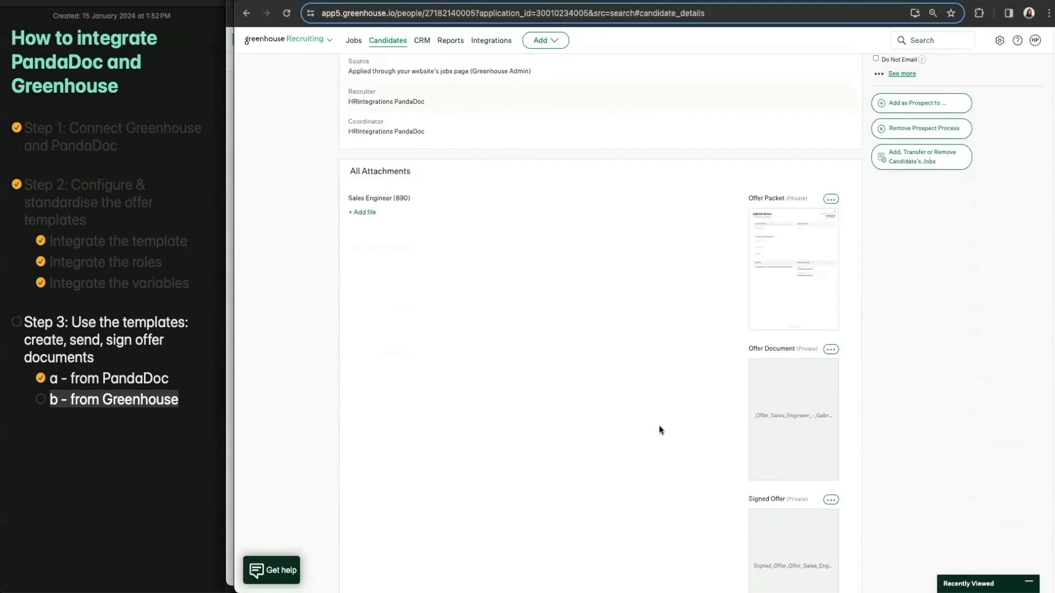
scroll(676, 429, "down", 2)
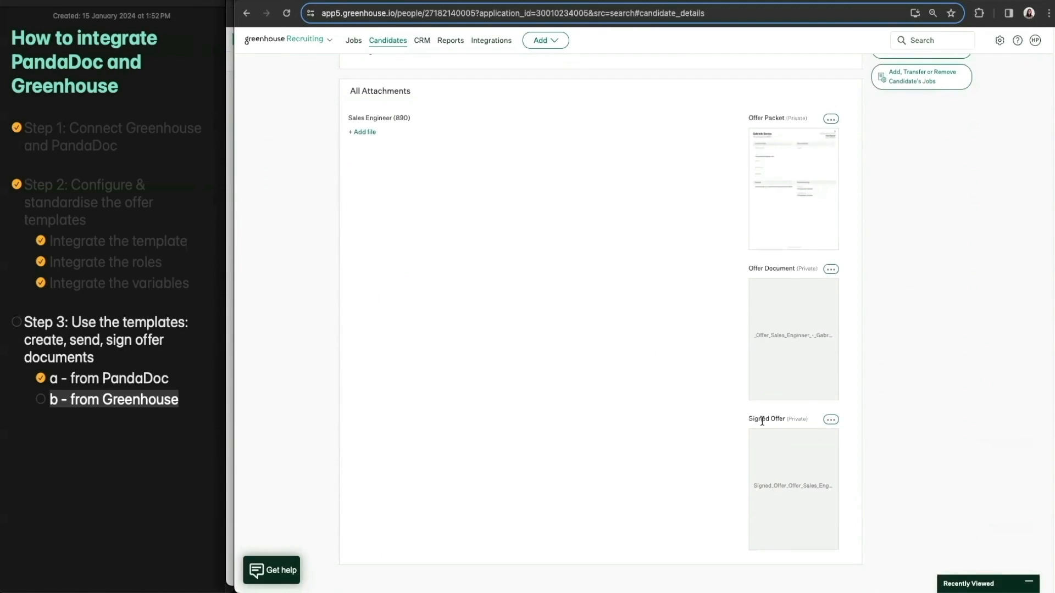
- Download and open the Signed Offer attachment, and review its pages through to the signature certificate
left_click(795, 462)
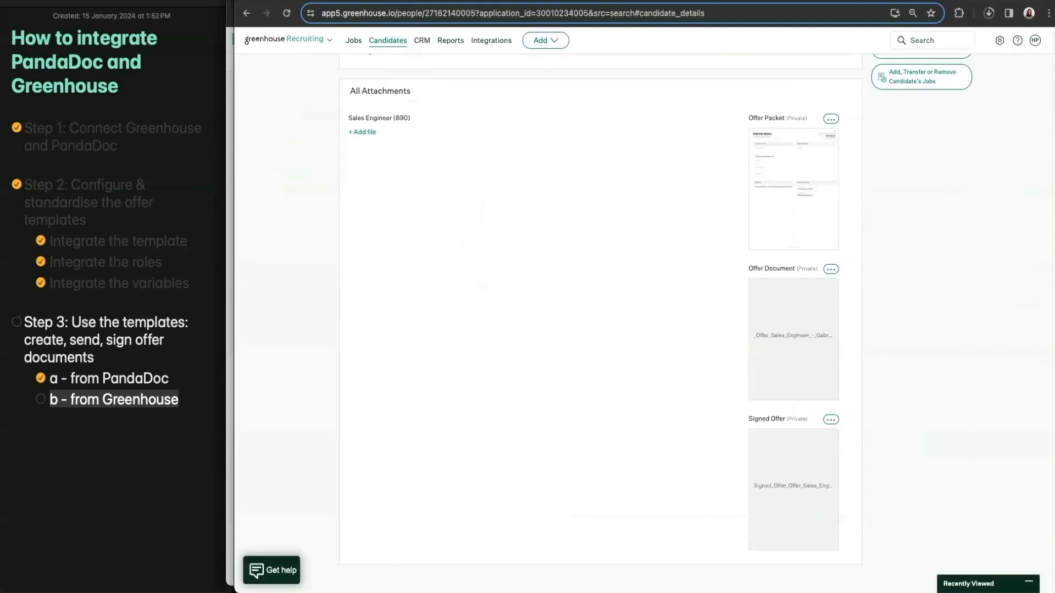
left_click(915, 45)
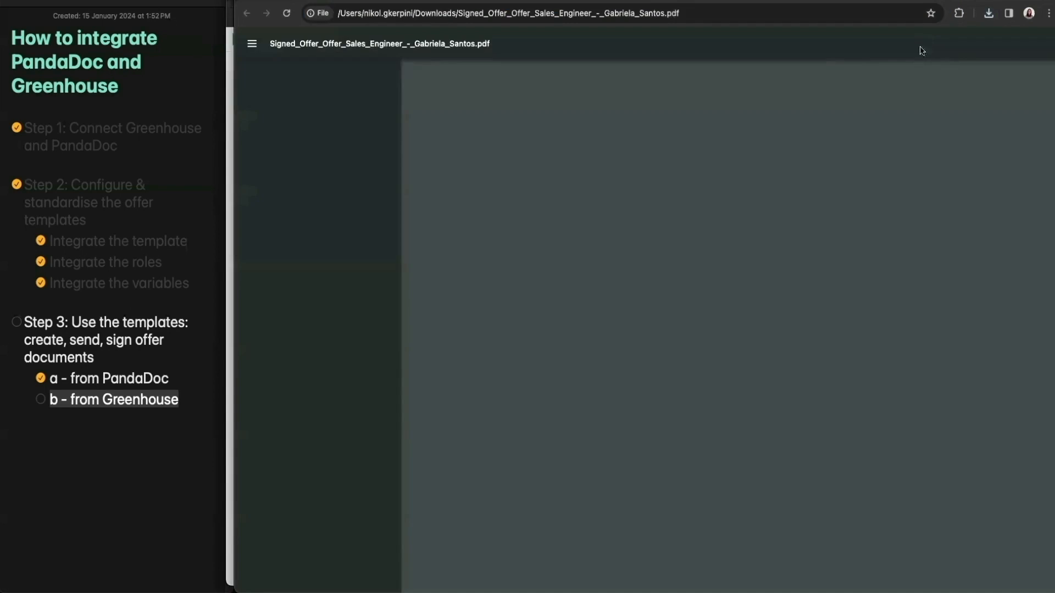
scroll(336, 393, "down", 1)
left_click(335, 396)
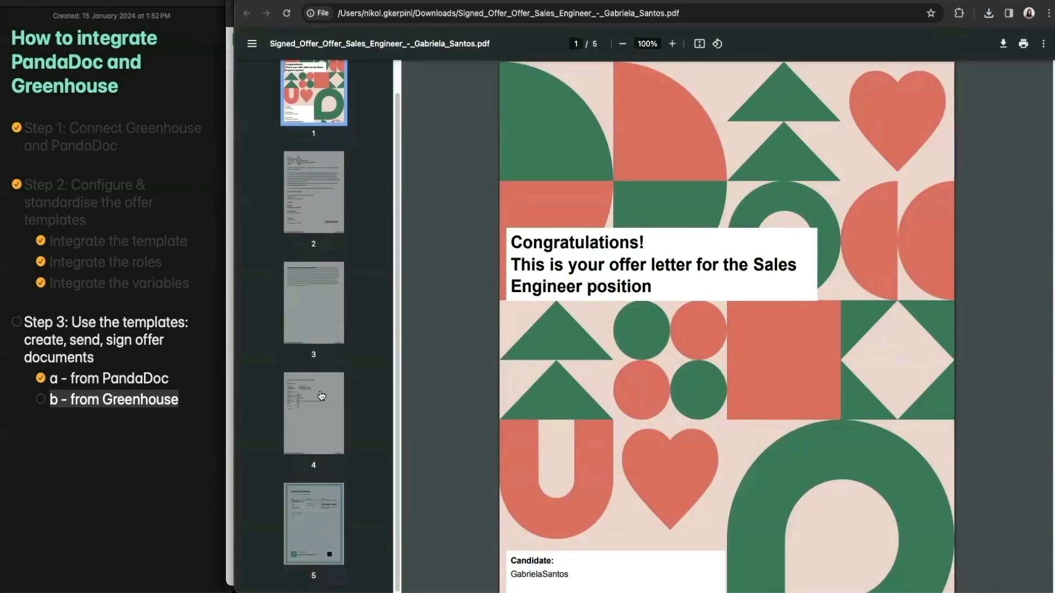
left_click(327, 230)
scroll(829, 319, "down", 9)
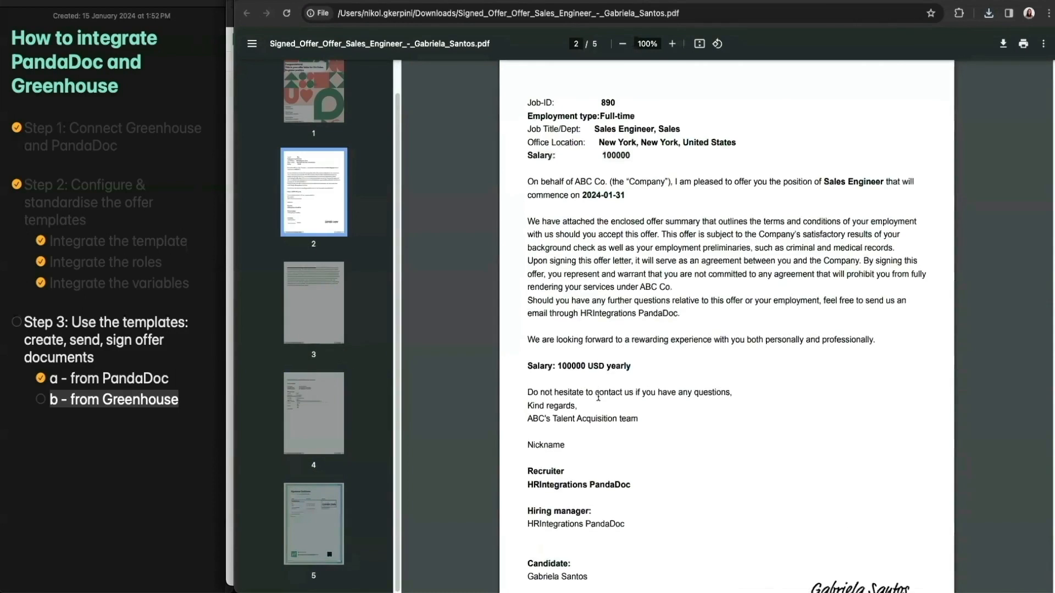
scroll(819, 377, "down", 15)
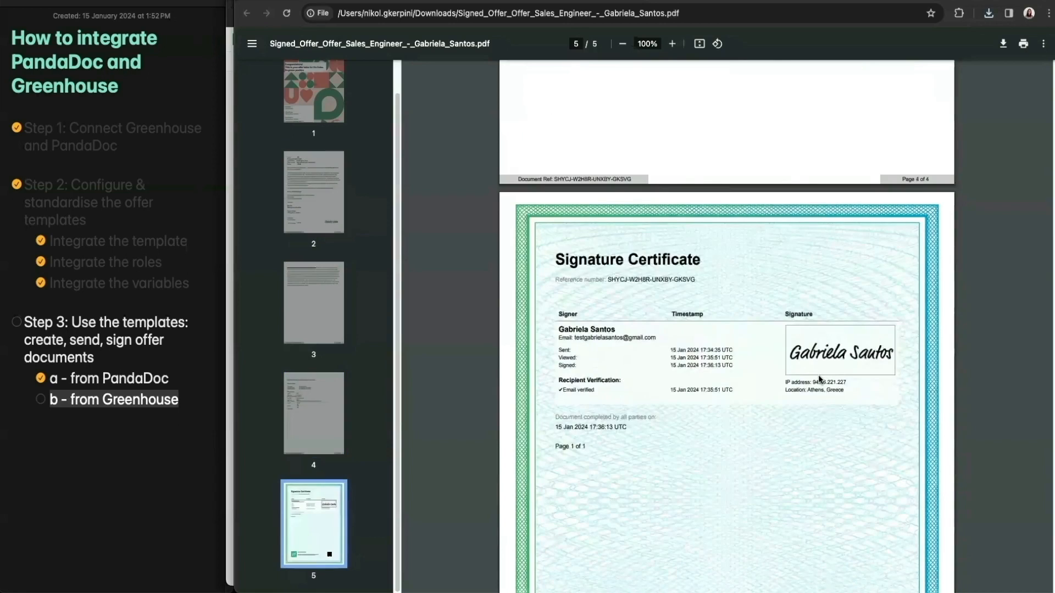